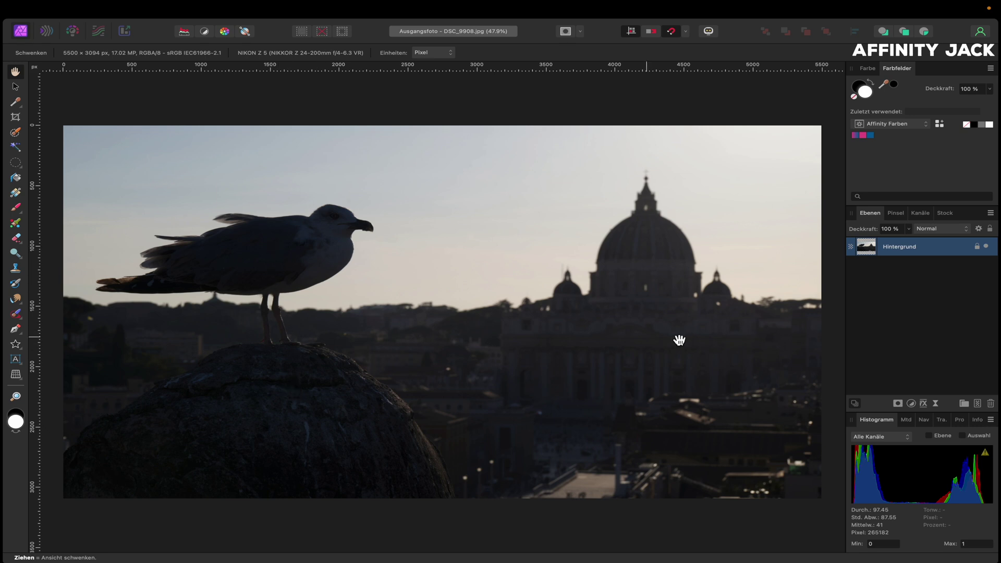
Add an Exposure (Belichtung) adjustment raised to about 2.02 to brighten the whole photo.
{"action": "left_click", "coordinate": [911, 402]}
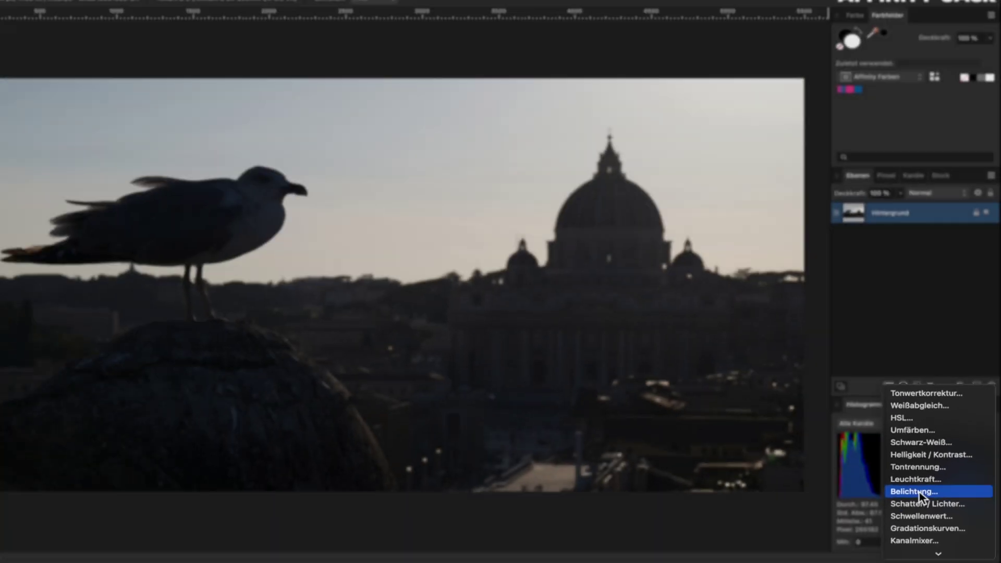
{"action": "left_click", "coordinate": [917, 492]}
{"action": "left_click_drag", "start_coordinate": [695, 478], "coordinate": [721, 478]}
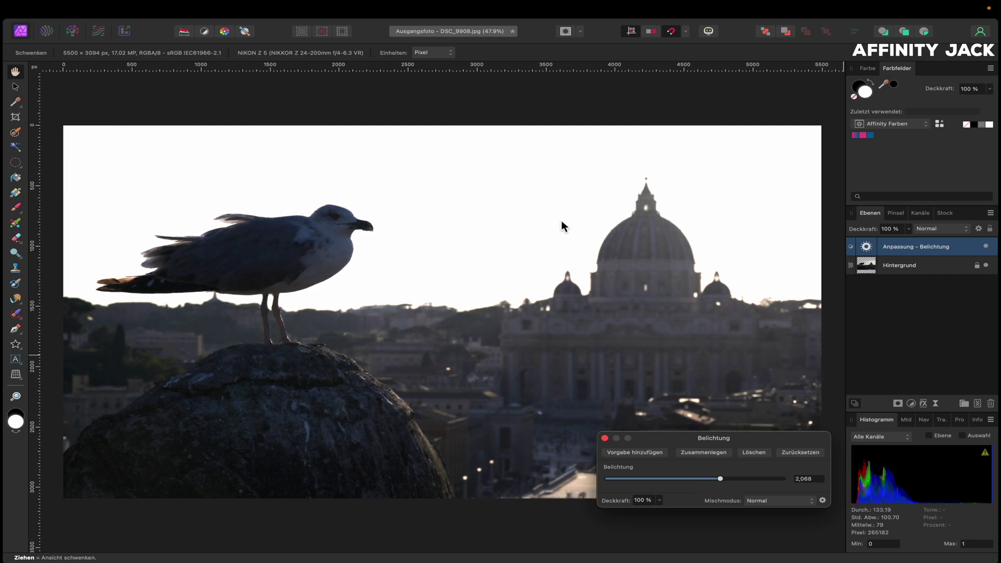
{"action": "mouse_move", "coordinate": [721, 479]}
{"action": "left_mouse_down"}
{"action": "mouse_move", "coordinate": [699, 480]}
{"action": "mouse_move", "coordinate": [712, 480]}
{"action": "left_mouse_up"}
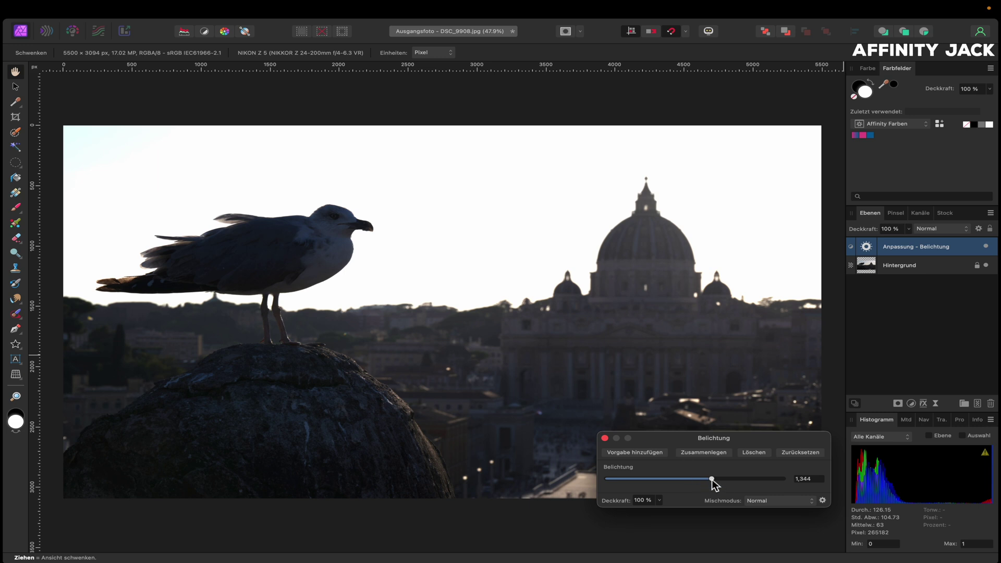
{"action": "left_click_drag", "start_coordinate": [711, 478], "coordinate": [720, 478]}
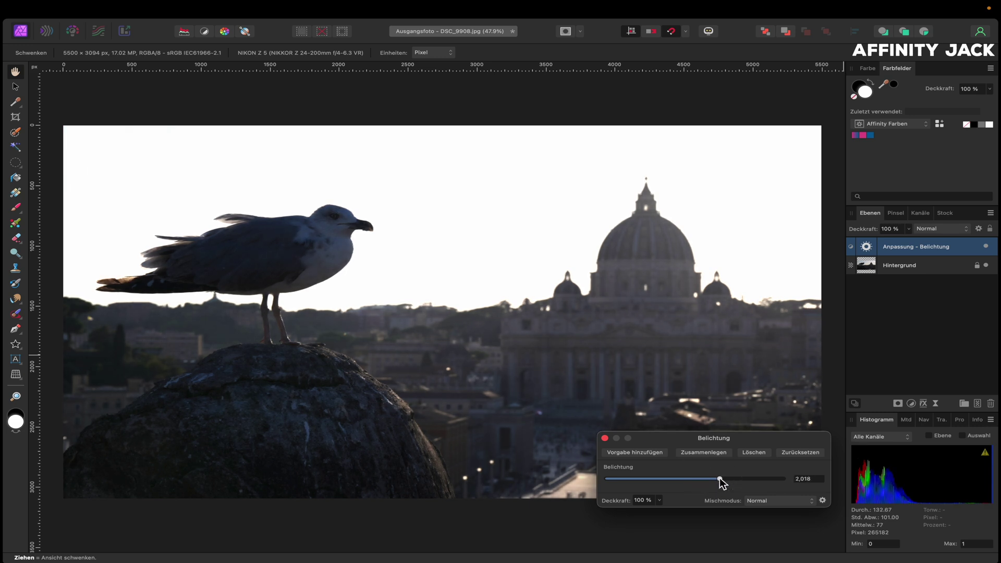
{"action": "left_click", "coordinate": [605, 438]}
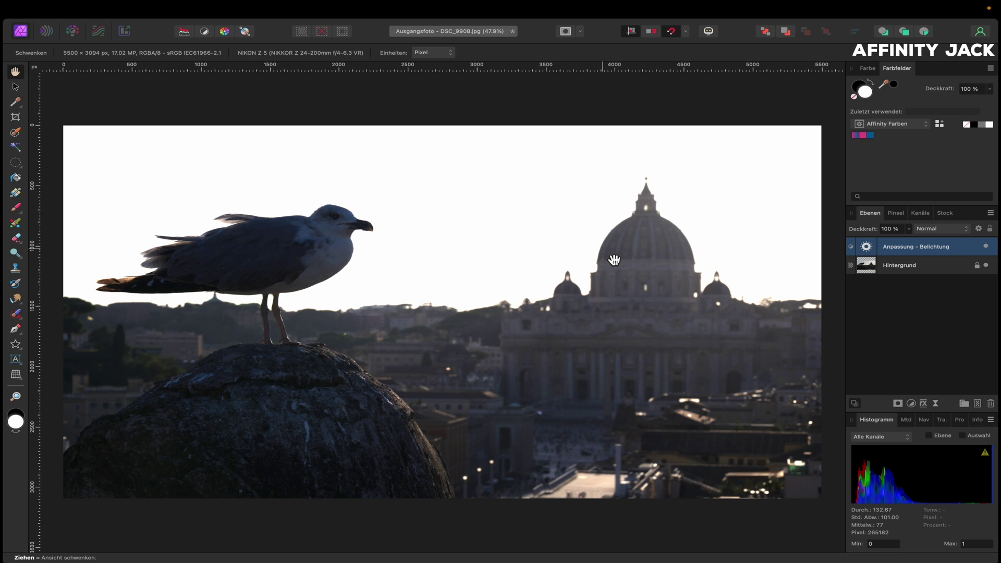
Add a luminosity range mask (Helligkeitsbereichsmaske) to the exposure adjustment and move its panel aside.
{"action": "left_click", "coordinate": [897, 403]}
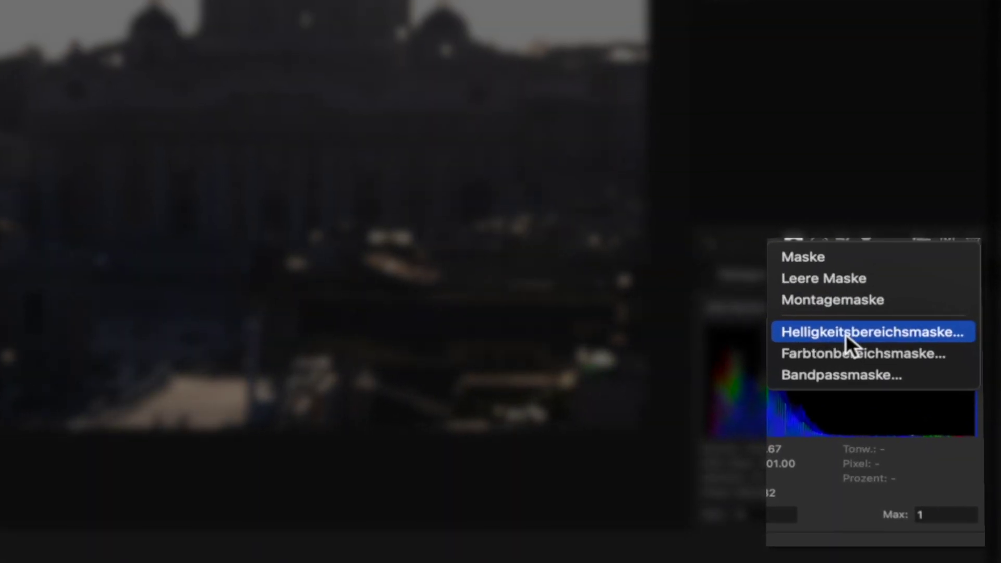
{"action": "left_click", "coordinate": [848, 336]}
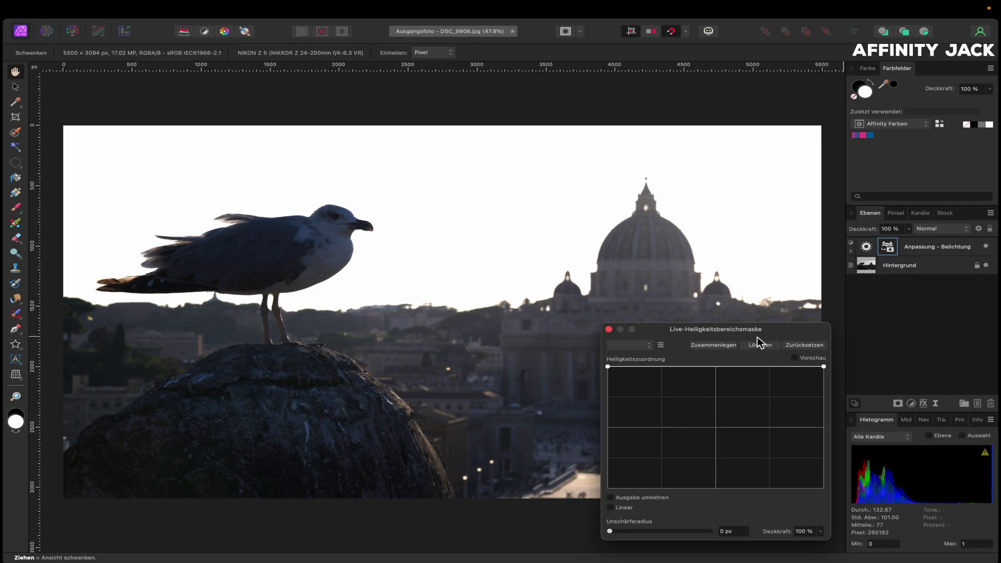
{"action": "left_click_drag", "start_coordinate": [753, 325], "coordinate": [925, 315]}
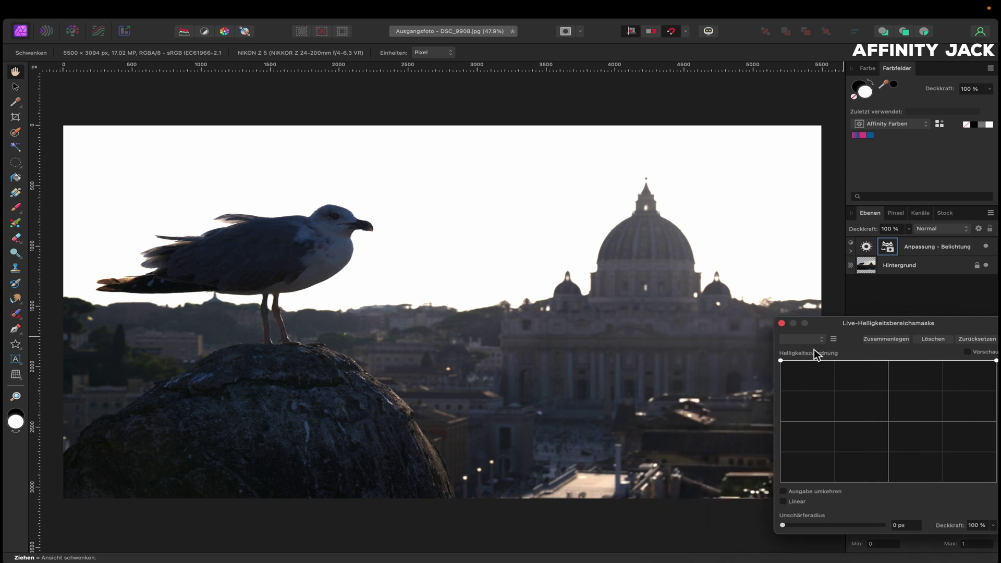
{"action": "left_click_drag", "start_coordinate": [834, 324], "coordinate": [815, 320]}
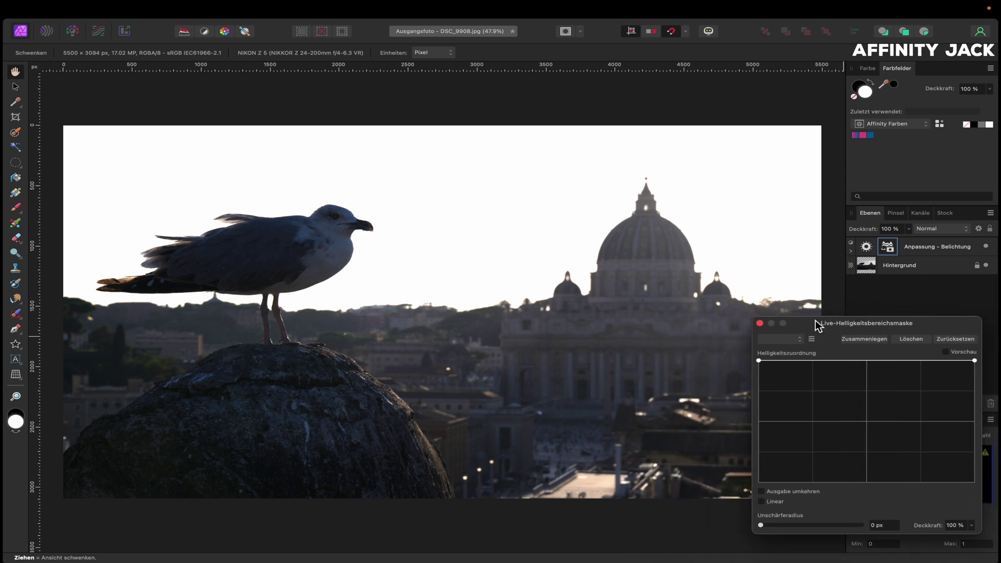
Drag the mask curve's bright end to the bottom to exclude the sky from the boost.
{"action": "left_click", "coordinate": [759, 360]}
{"action": "left_click", "coordinate": [974, 360]}
{"action": "left_click", "coordinate": [759, 360]}
{"action": "mouse_move", "coordinate": [974, 361]}
{"action": "left_mouse_down"}
{"action": "mouse_move", "coordinate": [976, 485]}
{"action": "mouse_move", "coordinate": [975, 360]}
{"action": "left_mouse_up"}
{"action": "left_click_drag", "start_coordinate": [972, 362], "coordinate": [938, 487]}
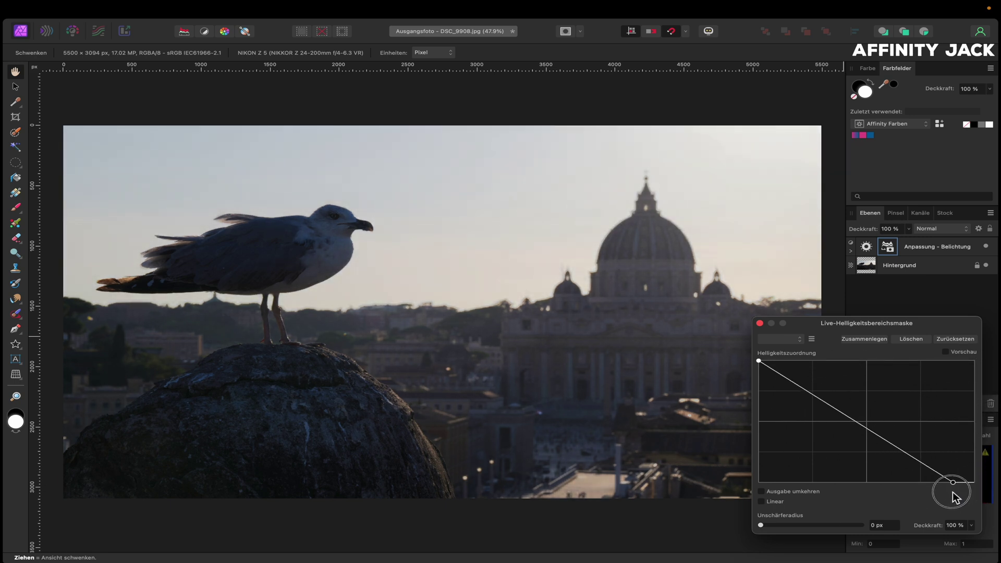
{"action": "left_click_drag", "start_coordinate": [938, 486], "coordinate": [943, 486]}
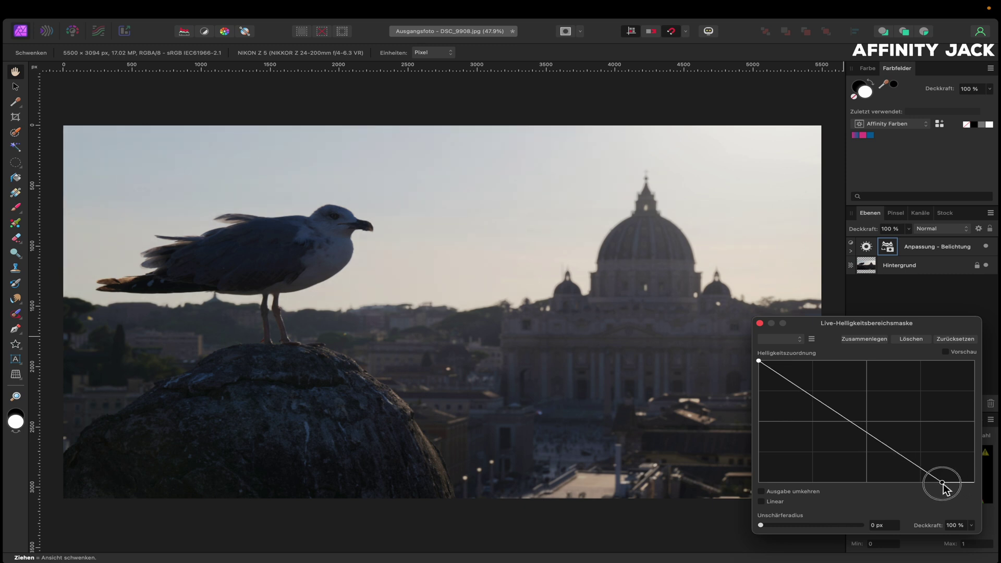
{"action": "left_click", "coordinate": [759, 324]}
{"action": "left_click", "coordinate": [851, 251]}
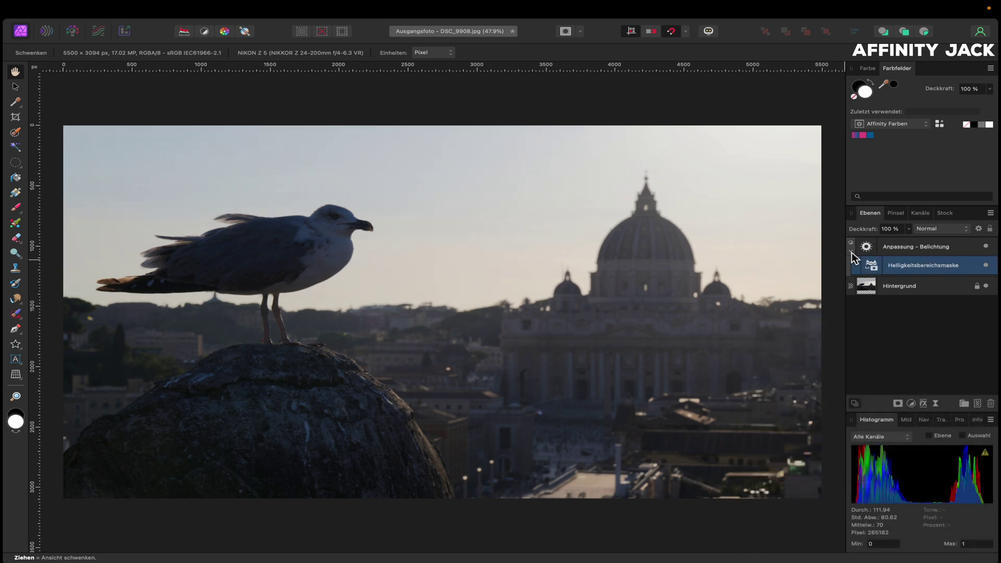
{"action": "left_click", "coordinate": [985, 264]}
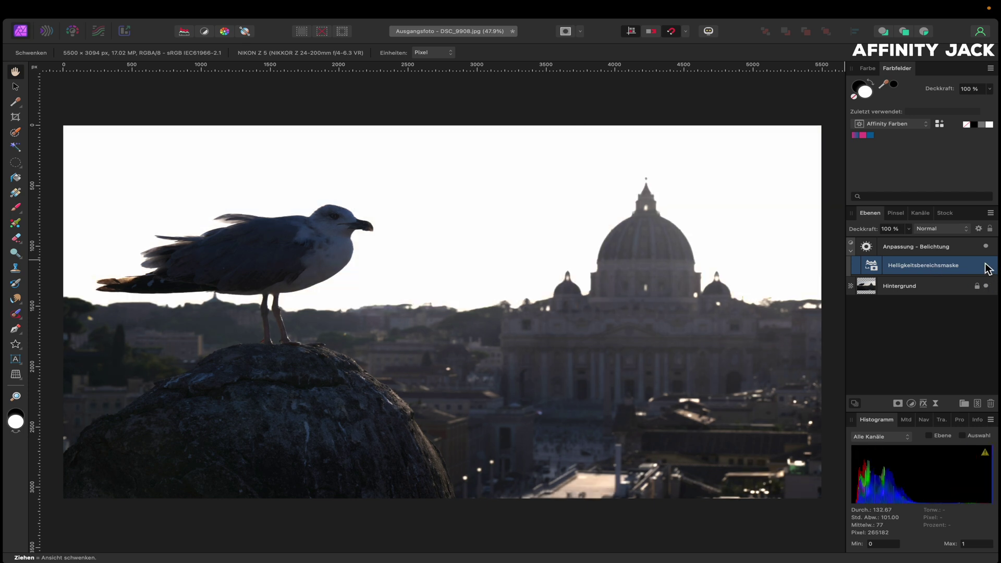
{"action": "left_click", "coordinate": [985, 266]}
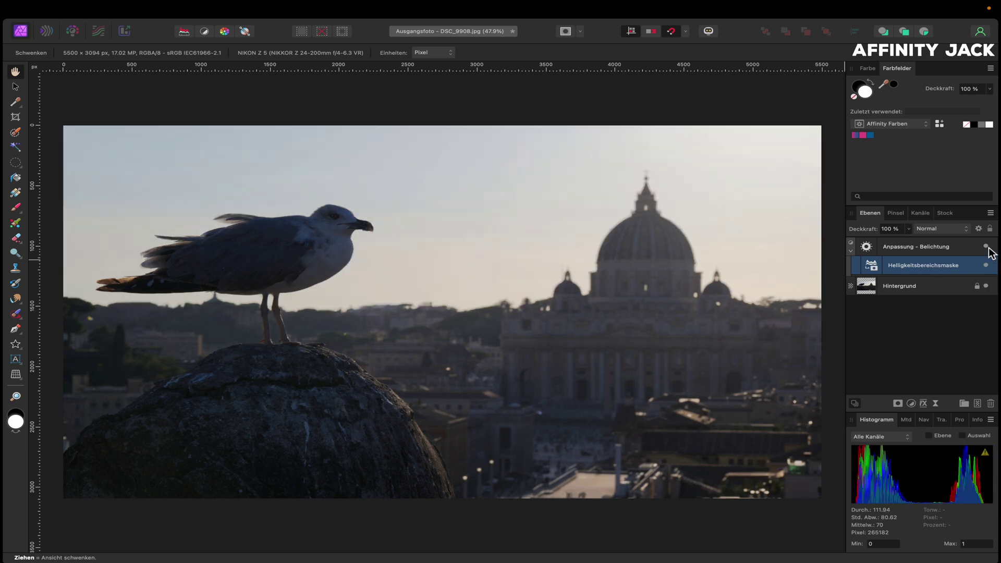
{"action": "left_click", "coordinate": [985, 246]}
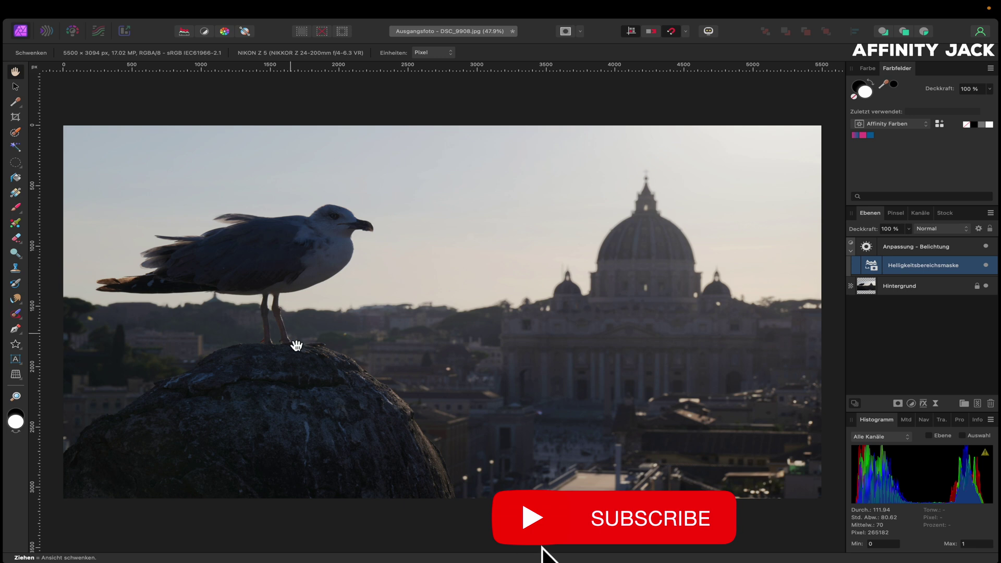
{"action": "left_click", "coordinate": [870, 287]}
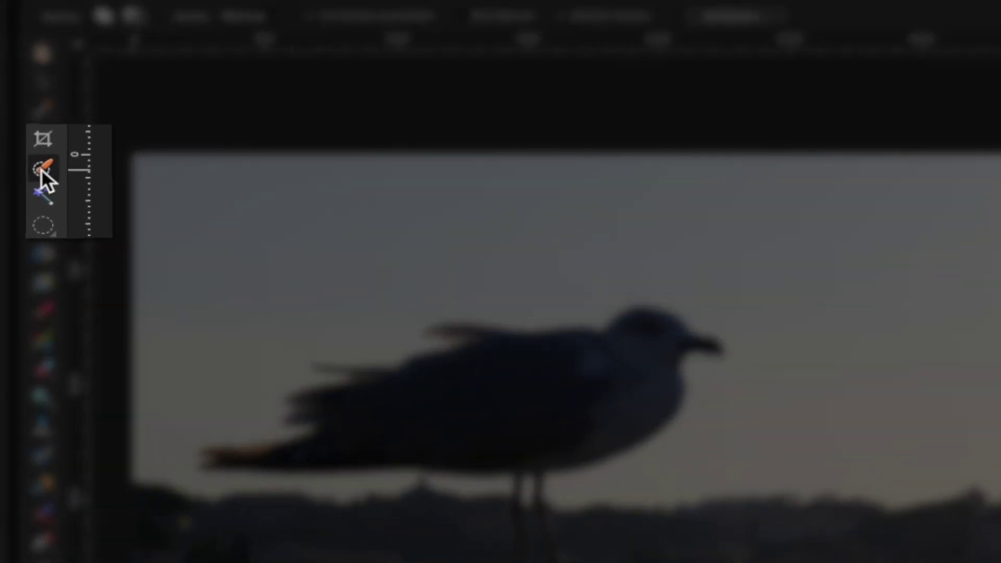
Paint a selection over the rock and the seagull with the Selection Brush.
{"action": "left_click", "coordinate": [16, 132]}
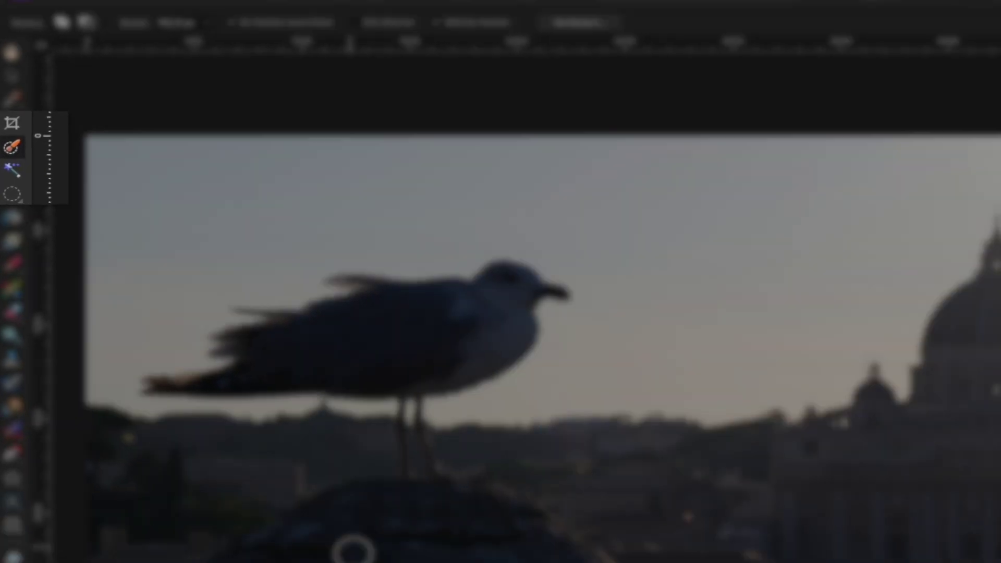
{"action": "mouse_move", "coordinate": [229, 392]}
{"action": "left_mouse_down"}
{"action": "mouse_move", "coordinate": [346, 413]}
{"action": "mouse_move", "coordinate": [261, 379]}
{"action": "mouse_move", "coordinate": [100, 452]}
{"action": "mouse_move", "coordinate": [117, 430]}
{"action": "mouse_move", "coordinate": [197, 388]}
{"action": "mouse_move", "coordinate": [291, 358]}
{"action": "mouse_move", "coordinate": [395, 425]}
{"action": "mouse_move", "coordinate": [331, 473]}
{"action": "mouse_move", "coordinate": [177, 463]}
{"action": "left_mouse_up"}
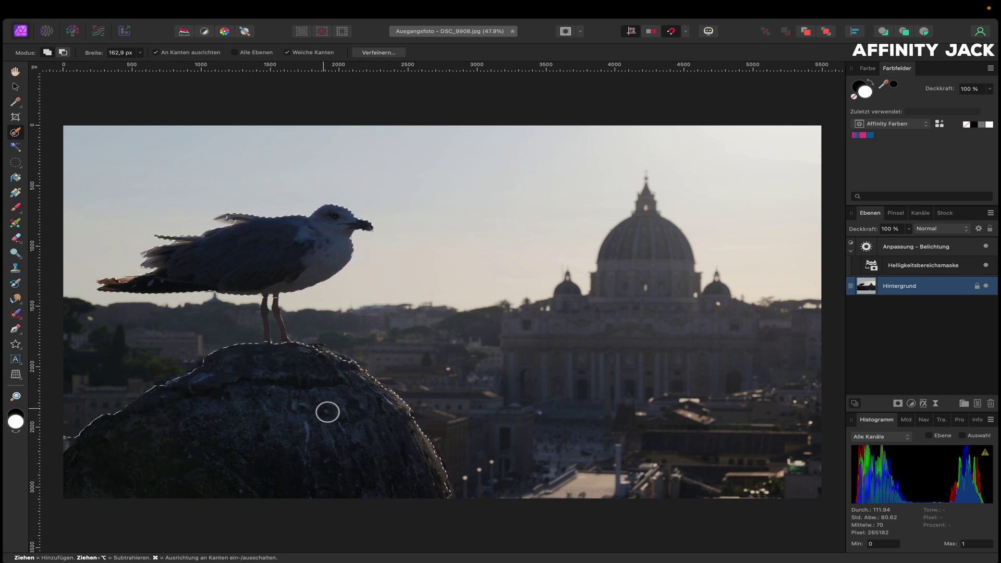
{"action": "scroll", "coordinate": [323, 408], "scroll_direction": "up", "scroll_amount": 3}
{"action": "scroll", "coordinate": [321, 407], "scroll_direction": "up", "scroll_amount": 1}
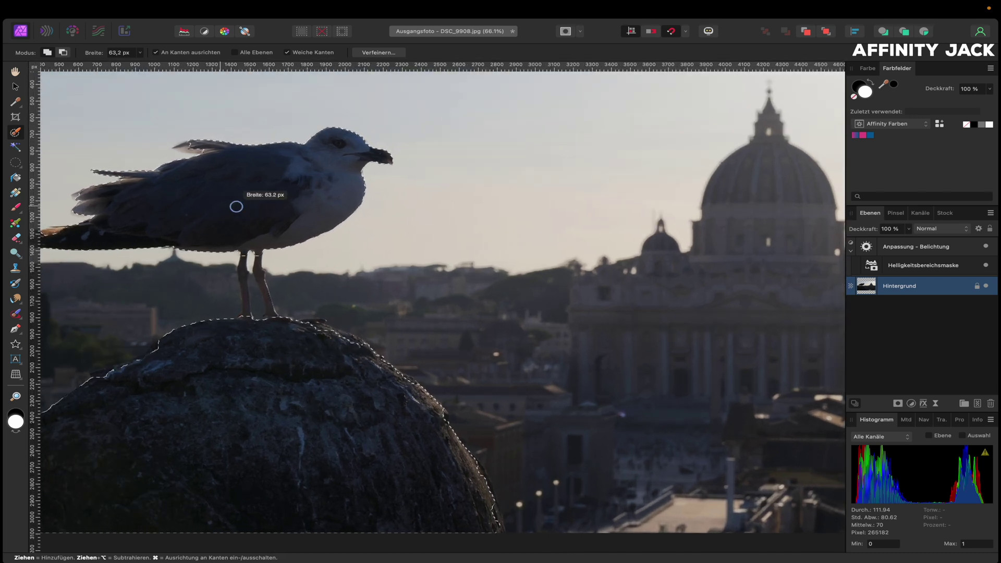
{"action": "left_click_drag", "start_coordinate": [242, 272], "coordinate": [244, 281]}
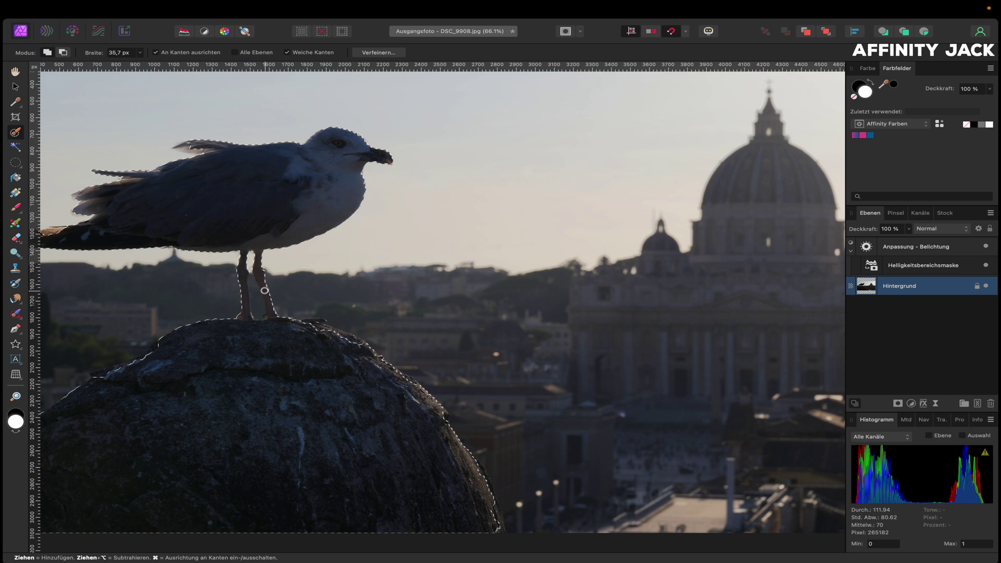
Zoom in and subtract the gap between the legs and the rock-top edge from the selection.
{"action": "scroll", "coordinate": [255, 282], "scroll_direction": "up", "scroll_amount": 1}
{"action": "scroll", "coordinate": [256, 282], "scroll_direction": "up", "scroll_amount": 3}
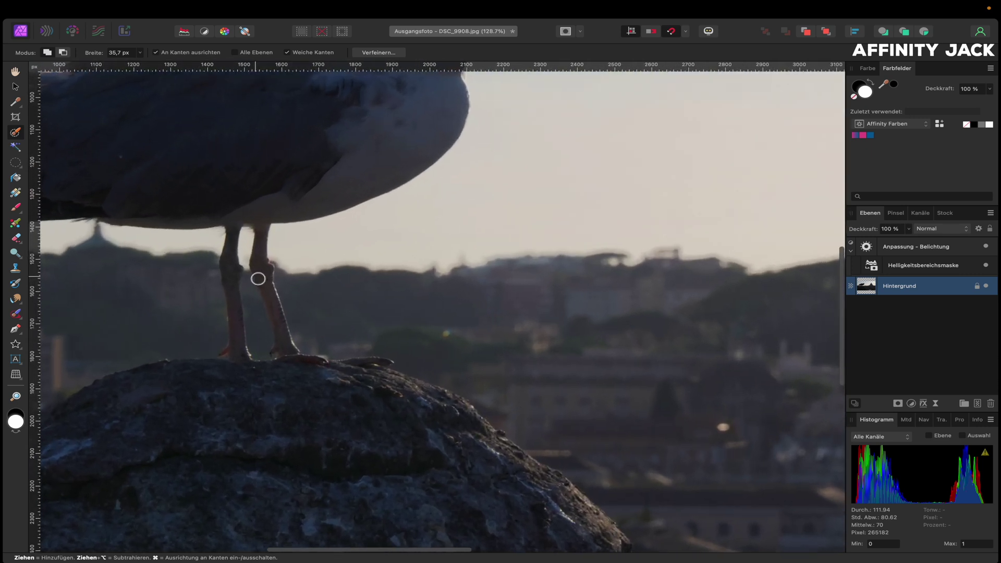
{"action": "scroll", "coordinate": [258, 279], "scroll_direction": "up", "scroll_amount": 2}
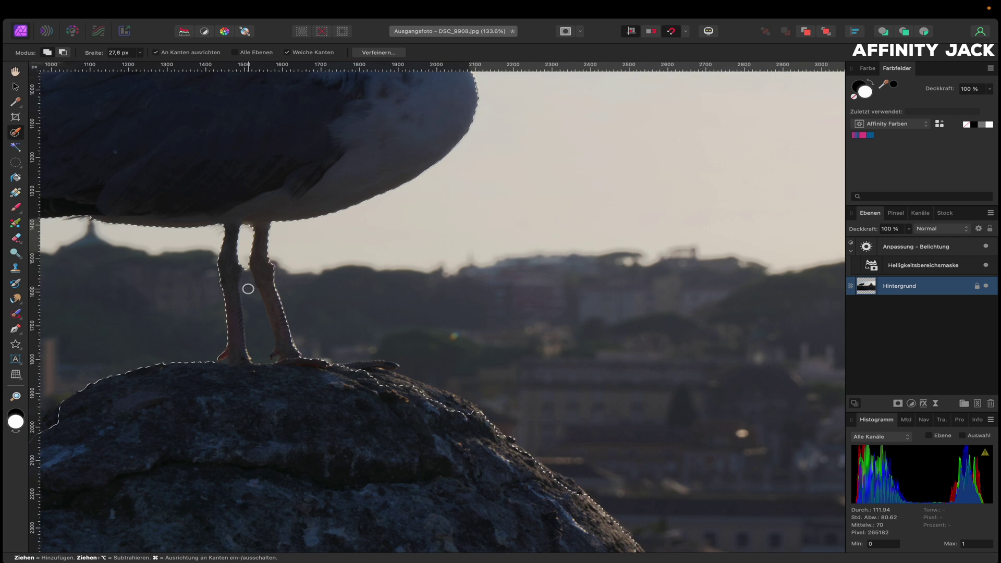
{"action": "left_click", "coordinate": [265, 347], "text": "alt"}
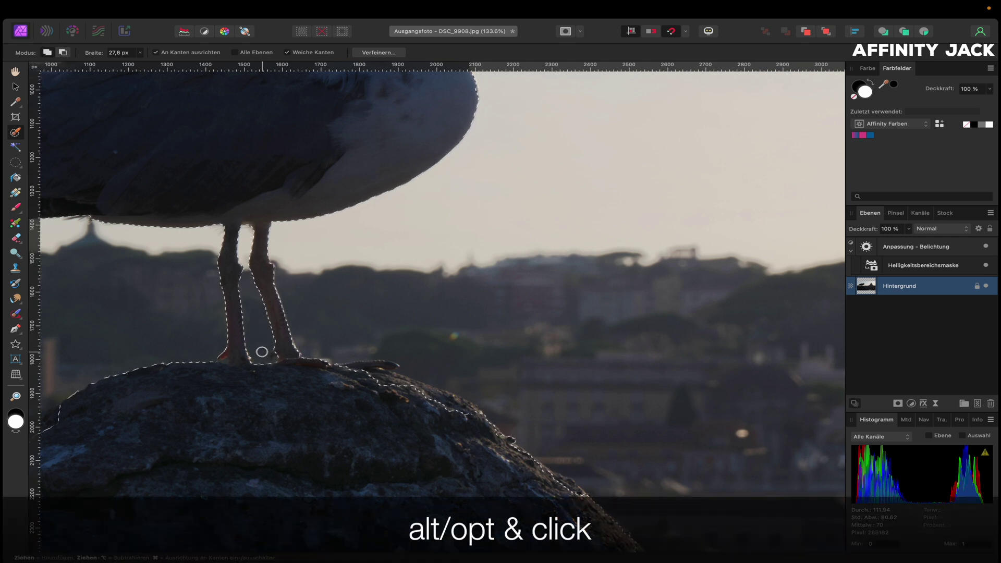
{"action": "left_click", "coordinate": [387, 381]}
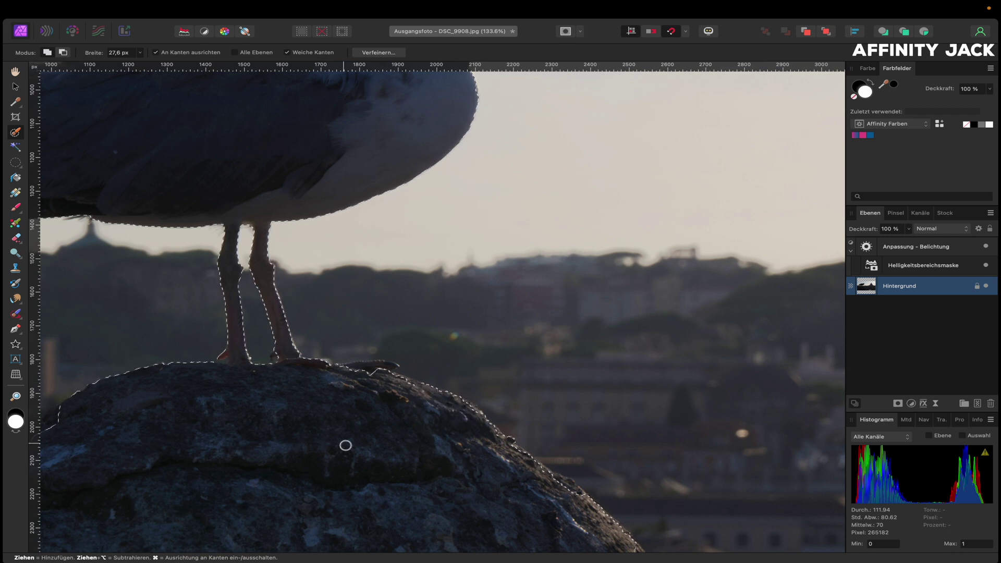
{"action": "scroll", "coordinate": [345, 445], "scroll_direction": "left", "scroll_amount": 2}
{"action": "scroll", "coordinate": [344, 444], "scroll_direction": "left", "scroll_amount": 4}
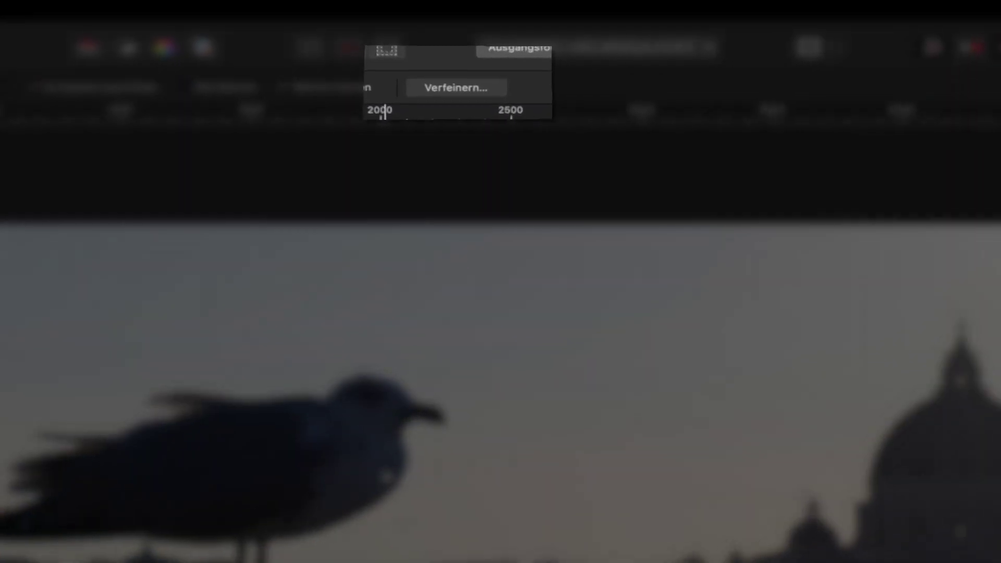
Refine the selection with a 230 px brush along the wing's underside and right leg.
{"action": "left_click", "coordinate": [448, 79]}
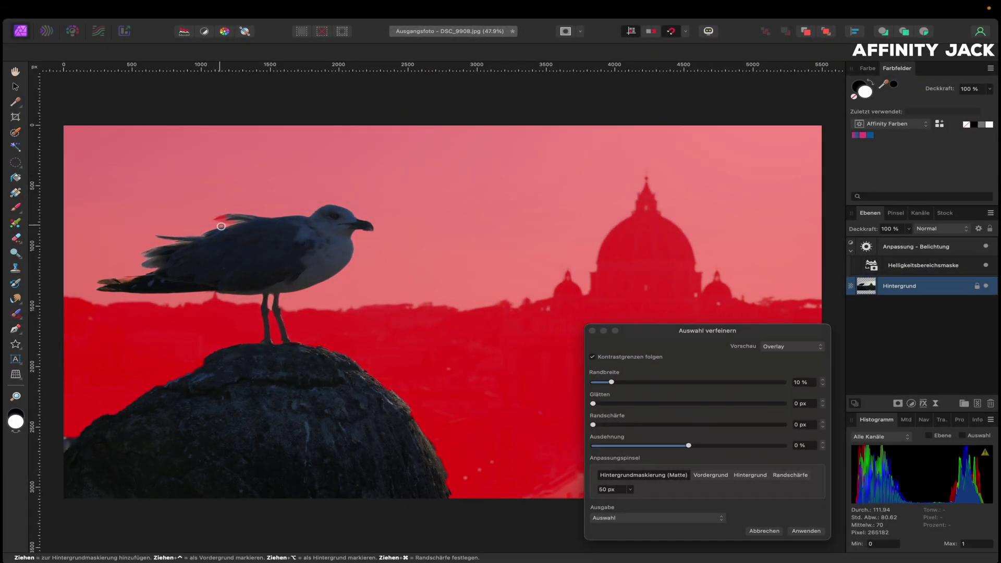
{"action": "mouse_move", "coordinate": [216, 220]}
{"action": "left_mouse_down"}
{"action": "mouse_move", "coordinate": [228, 226]}
{"action": "mouse_move", "coordinate": [212, 219]}
{"action": "left_mouse_up"}
{"action": "left_click_drag", "start_coordinate": [222, 276], "coordinate": [212, 285]}
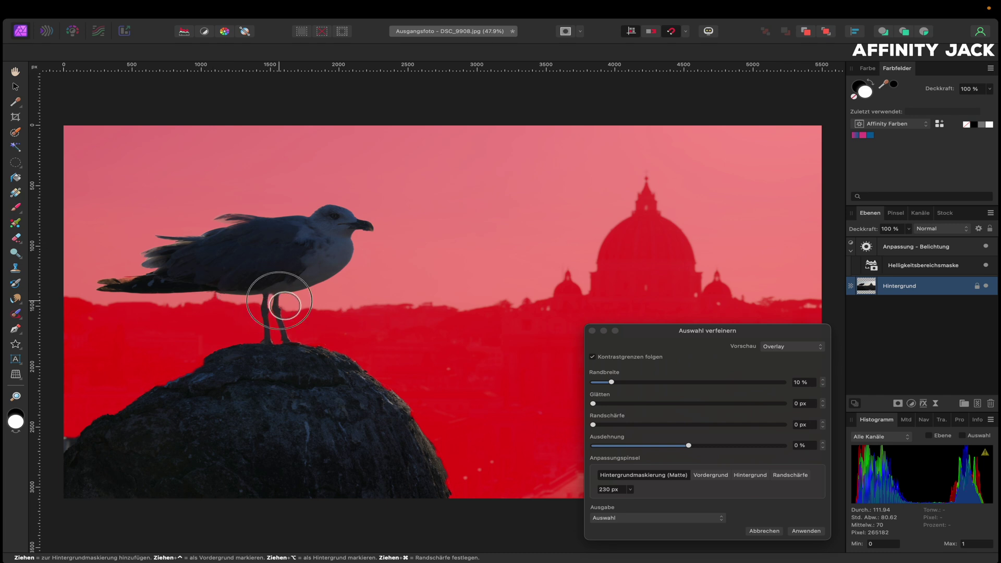
{"action": "mouse_move", "coordinate": [293, 327]}
{"action": "left_mouse_down"}
{"action": "mouse_move", "coordinate": [297, 376]}
{"action": "mouse_move", "coordinate": [285, 402]}
{"action": "left_mouse_up"}
Refine the selection along the rock's left, upper-right and right edges.
{"action": "scroll", "coordinate": [276, 402], "scroll_direction": "down", "scroll_amount": 3}
{"action": "scroll", "coordinate": [276, 401], "scroll_direction": "left", "scroll_amount": 3}
{"action": "left_click_drag", "start_coordinate": [266, 321], "coordinate": [118, 408]}
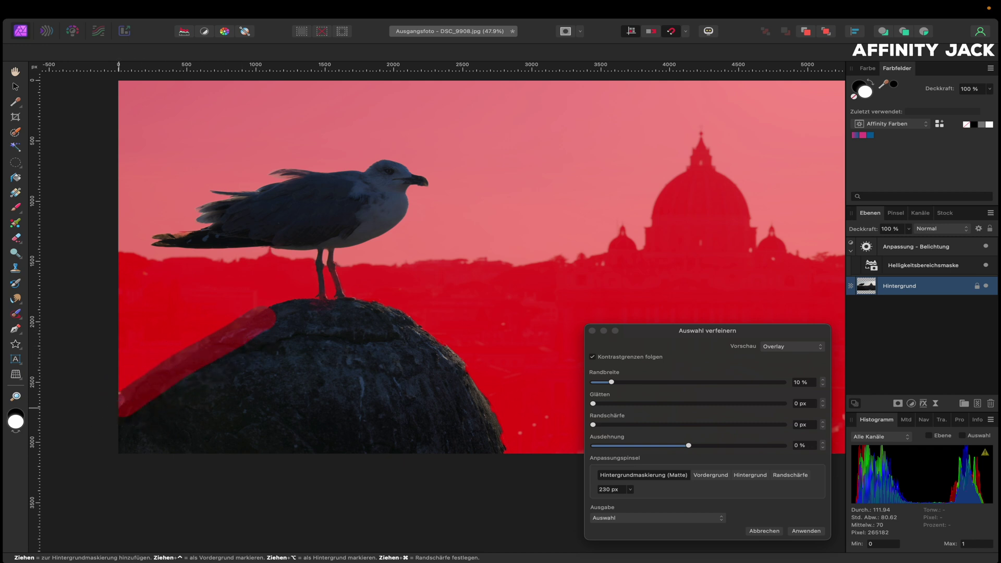
{"action": "left_click_drag", "start_coordinate": [373, 327], "coordinate": [478, 386]}
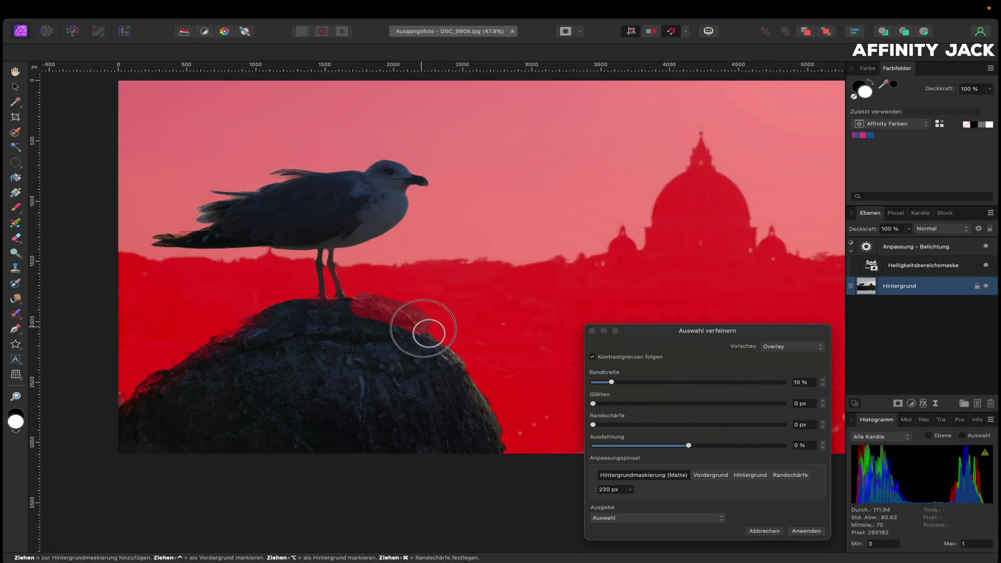
{"action": "scroll", "coordinate": [476, 382], "scroll_direction": "down", "scroll_amount": 2}
{"action": "scroll", "coordinate": [476, 382], "scroll_direction": "right", "scroll_amount": 2}
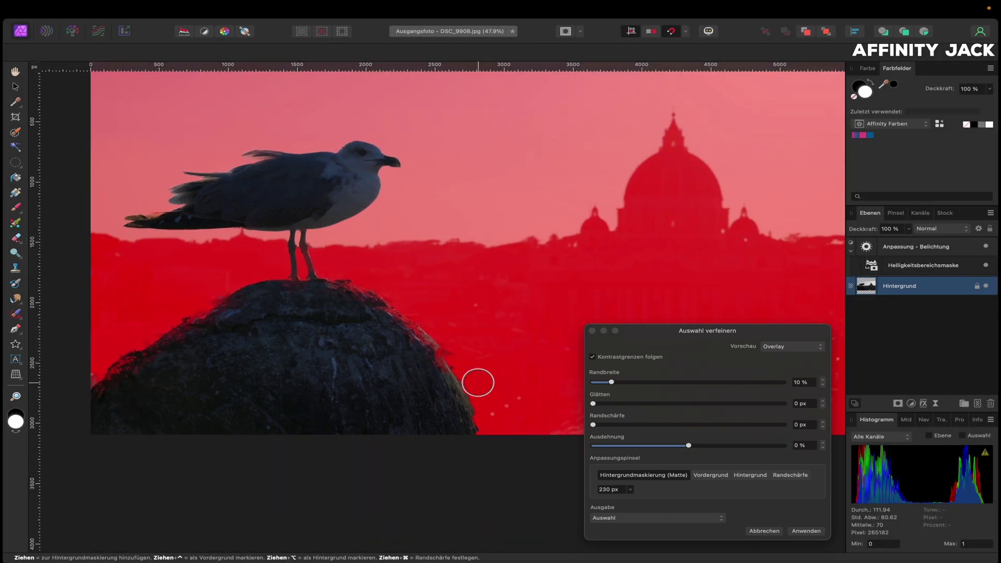
{"action": "left_click_drag", "start_coordinate": [447, 358], "coordinate": [481, 436]}
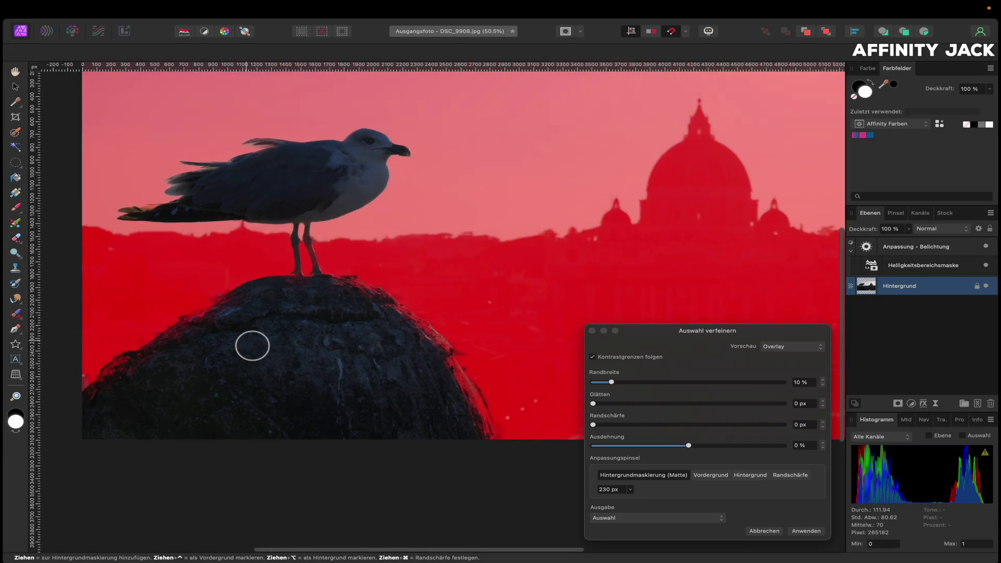
Switch the refine brush to Foreground (Vordergrund) mode.
{"action": "scroll", "coordinate": [234, 358], "scroll_direction": "up", "scroll_amount": 5}
{"action": "scroll", "coordinate": [245, 339], "scroll_direction": "left", "scroll_amount": 3}
{"action": "scroll", "coordinate": [246, 340], "scroll_direction": "left", "scroll_amount": 3}
{"action": "scroll", "coordinate": [246, 339], "scroll_direction": "down", "scroll_amount": 1}
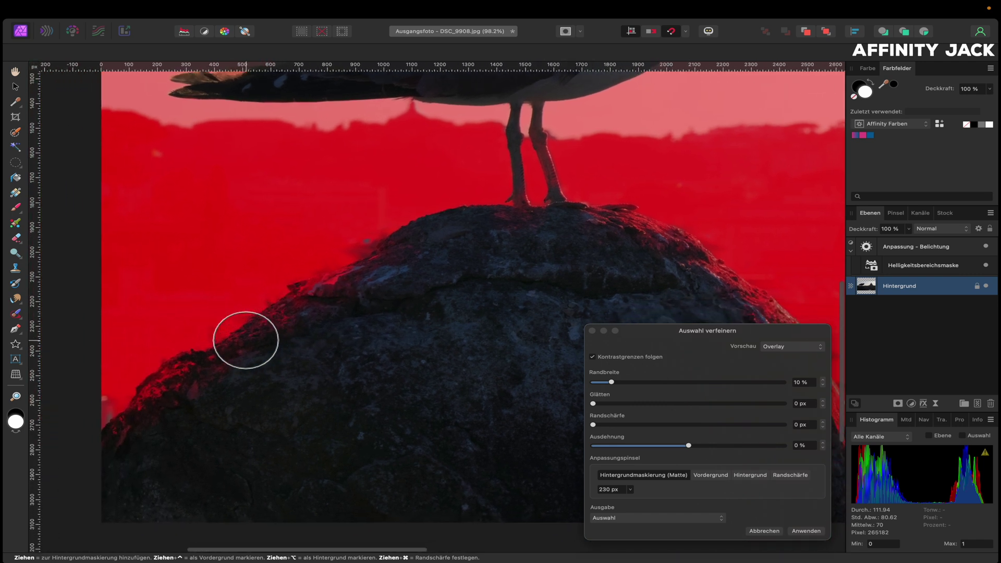
{"action": "left_click", "coordinate": [711, 476]}
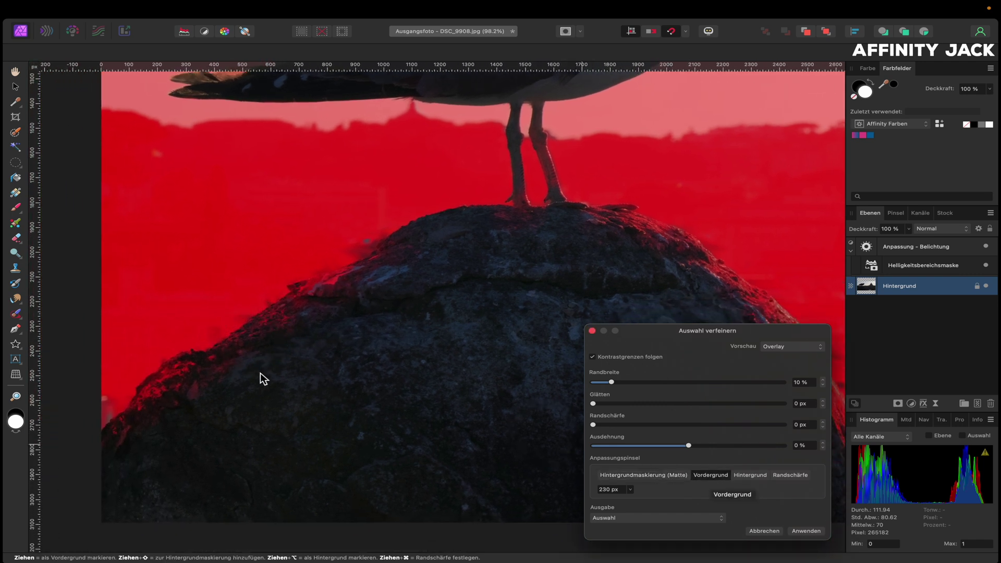
Paint the rock's top and right edges as foreground.
{"action": "mouse_move", "coordinate": [297, 361]}
{"action": "left_mouse_down"}
{"action": "mouse_move", "coordinate": [293, 336]}
{"action": "mouse_move", "coordinate": [371, 286]}
{"action": "mouse_move", "coordinate": [243, 353]}
{"action": "mouse_move", "coordinate": [250, 363]}
{"action": "mouse_move", "coordinate": [203, 384]}
{"action": "mouse_move", "coordinate": [144, 439]}
{"action": "mouse_move", "coordinate": [244, 364]}
{"action": "mouse_move", "coordinate": [440, 266]}
{"action": "mouse_move", "coordinate": [489, 253]}
{"action": "left_mouse_up"}
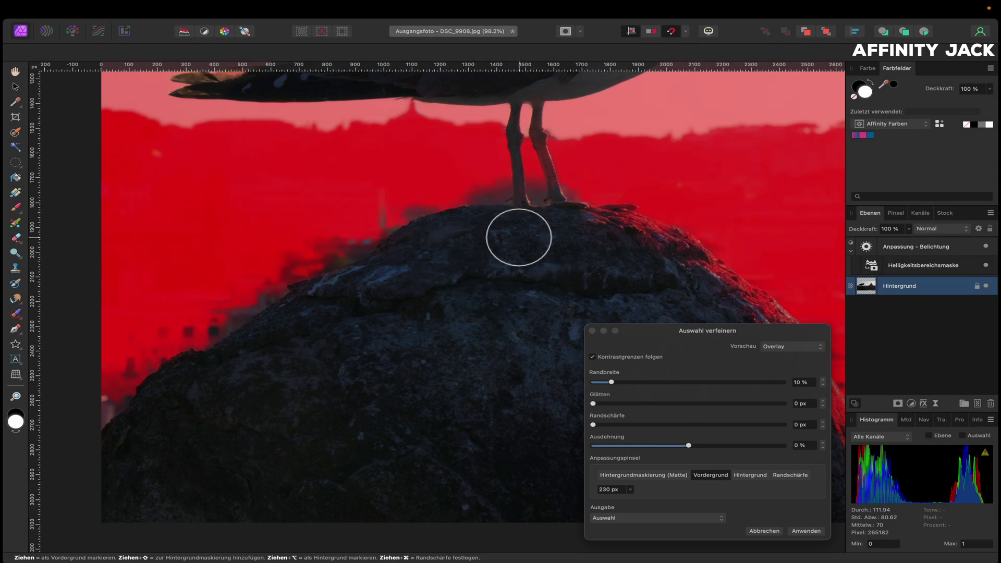
{"action": "scroll", "coordinate": [499, 235], "scroll_direction": "right", "scroll_amount": 2}
{"action": "scroll", "coordinate": [487, 228], "scroll_direction": "right", "scroll_amount": 4}
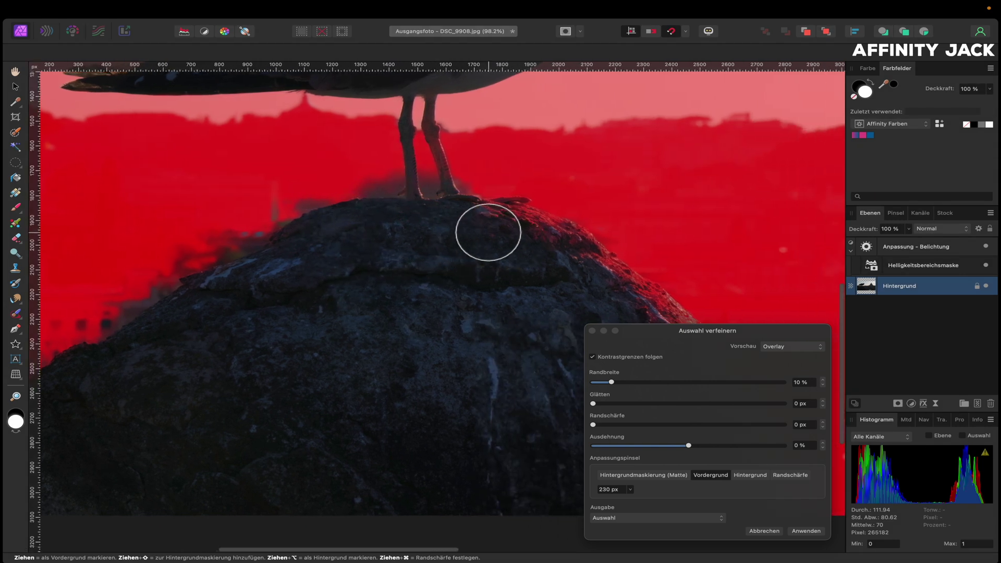
{"action": "left_click_drag", "start_coordinate": [509, 234], "coordinate": [503, 237]}
{"action": "scroll", "coordinate": [503, 237], "scroll_direction": "right", "scroll_amount": 4}
{"action": "scroll", "coordinate": [490, 241], "scroll_direction": "right", "scroll_amount": 6}
{"action": "scroll", "coordinate": [490, 241], "scroll_direction": "down", "scroll_amount": 2}
{"action": "mouse_move", "coordinate": [396, 226]}
{"action": "left_mouse_down"}
{"action": "mouse_move", "coordinate": [473, 292]}
{"action": "mouse_move", "coordinate": [523, 391]}
{"action": "left_mouse_up"}
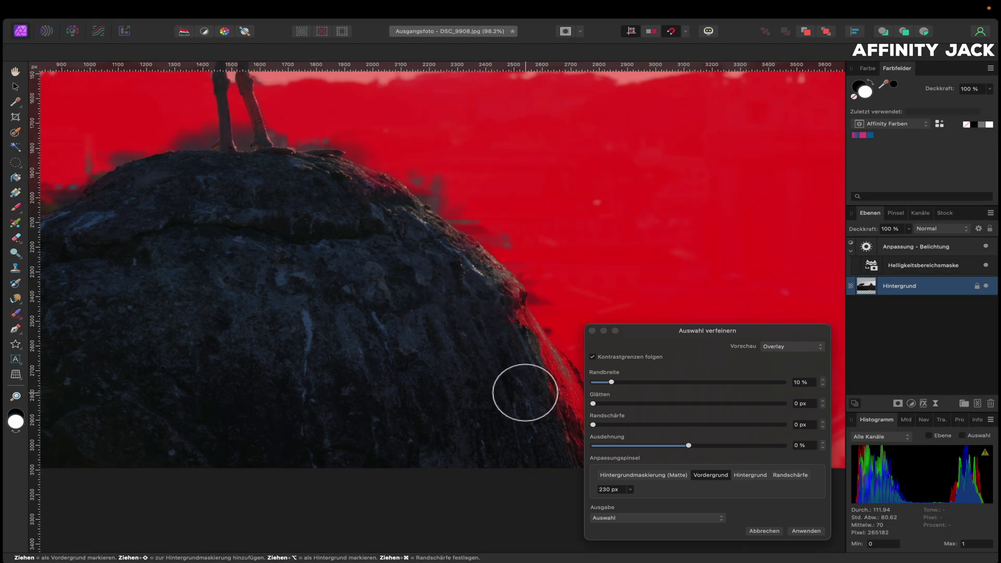
{"action": "scroll", "coordinate": [524, 392], "scroll_direction": "right", "scroll_amount": 5}
{"action": "scroll", "coordinate": [525, 392], "scroll_direction": "down", "scroll_amount": 2}
{"action": "scroll", "coordinate": [525, 391], "scroll_direction": "right", "scroll_amount": 2}
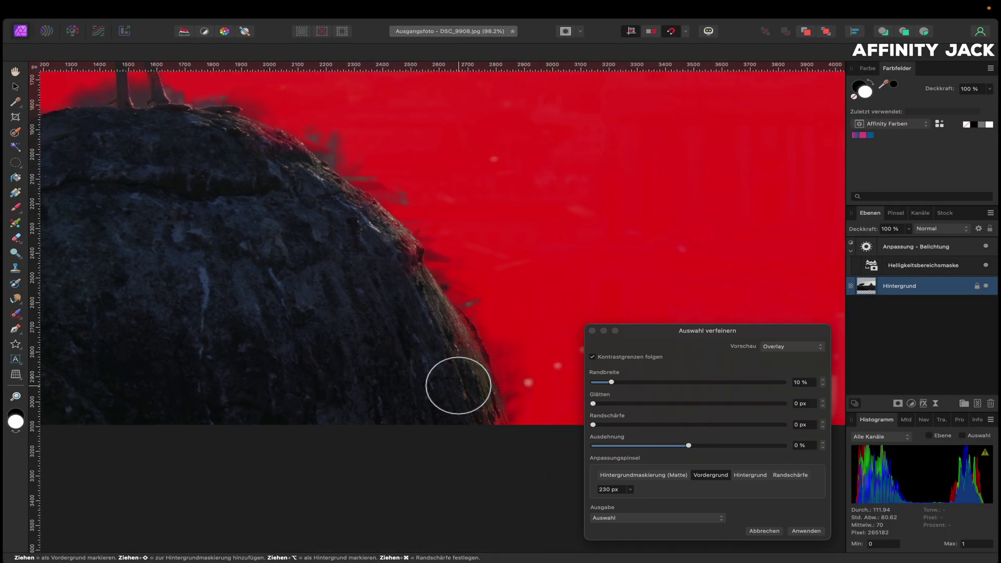
{"action": "scroll", "coordinate": [409, 335], "scroll_direction": "up", "scroll_amount": 6}
{"action": "scroll", "coordinate": [409, 335], "scroll_direction": "left", "scroll_amount": 6}
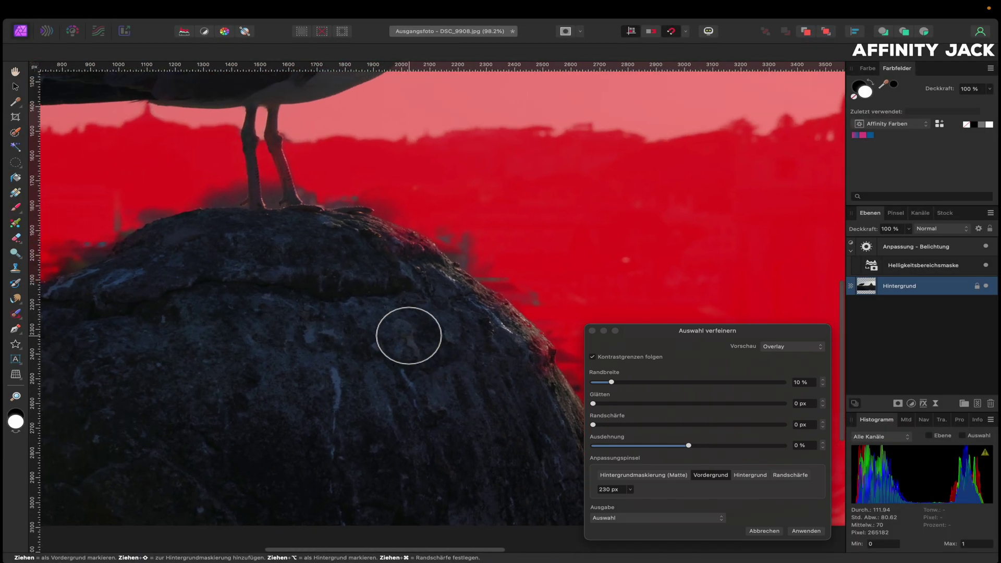
Mark the dark area beside the legs as background.
{"action": "left_click", "coordinate": [751, 475]}
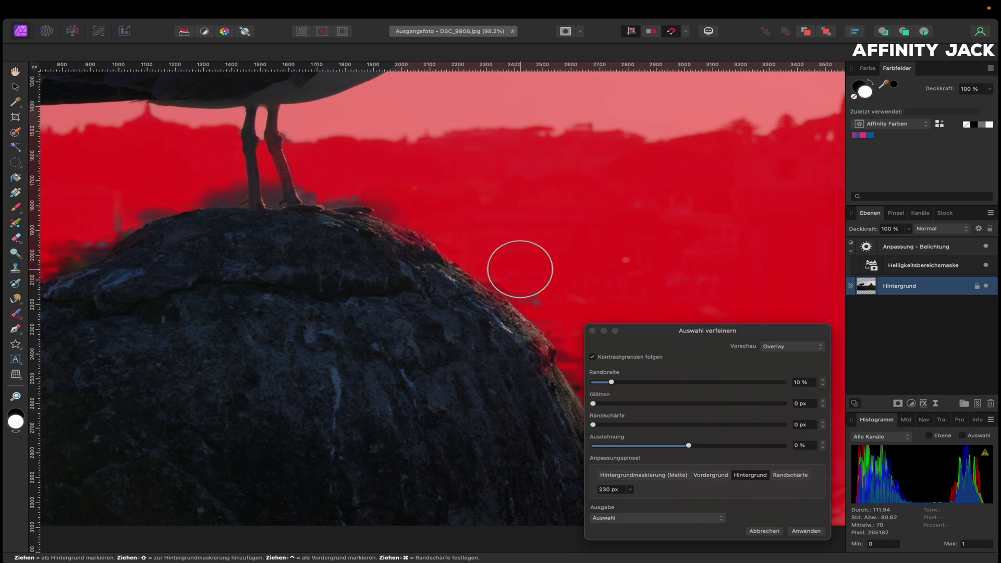
{"action": "left_click_drag", "start_coordinate": [335, 174], "coordinate": [207, 178]}
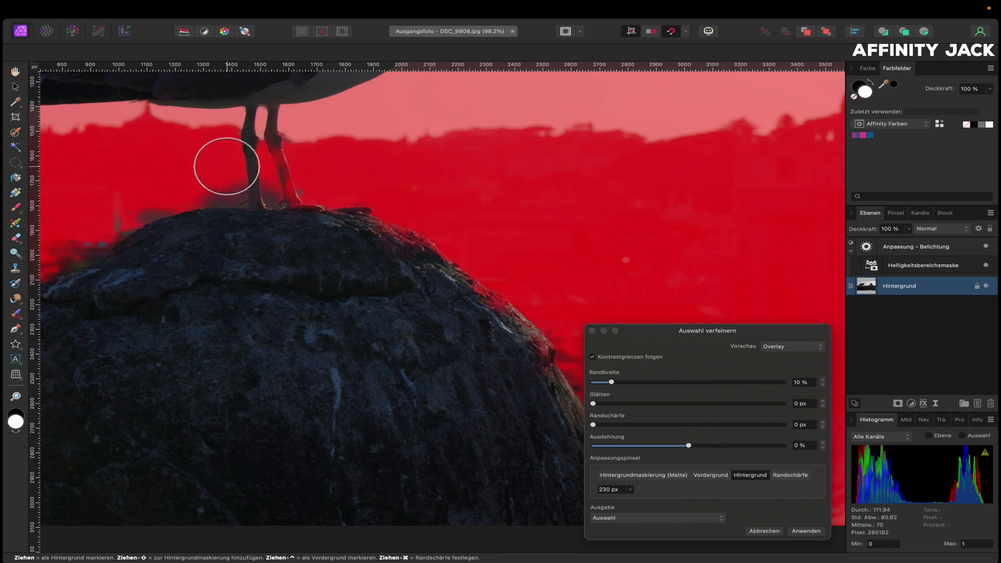
{"action": "scroll", "coordinate": [138, 193], "scroll_direction": "left", "scroll_amount": 5}
{"action": "scroll", "coordinate": [138, 193], "scroll_direction": "down", "scroll_amount": 2}
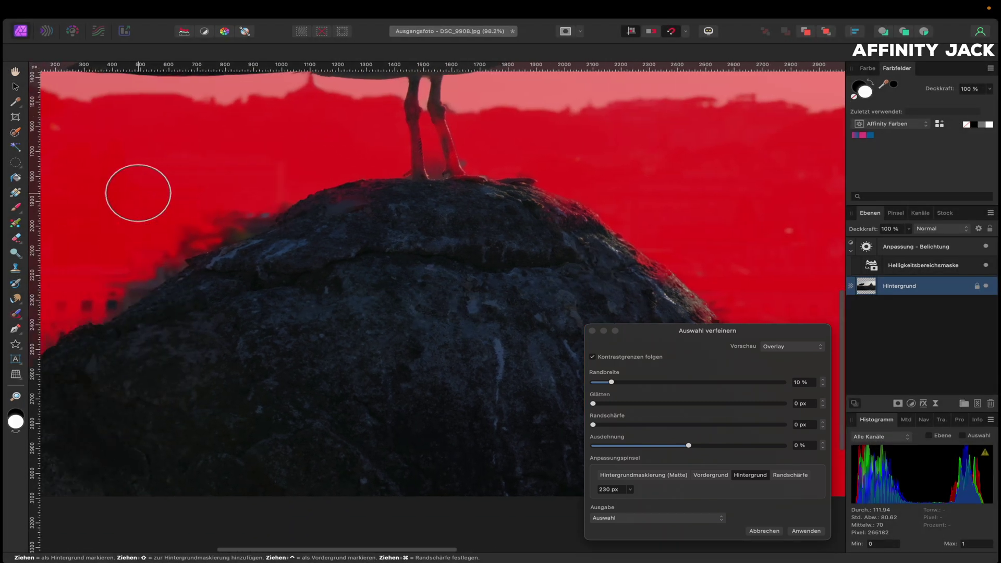
{"action": "scroll", "coordinate": [139, 255], "scroll_direction": "left", "scroll_amount": 3}
{"action": "scroll", "coordinate": [138, 256], "scroll_direction": "left", "scroll_amount": 6}
{"action": "scroll", "coordinate": [139, 256], "scroll_direction": "down", "scroll_amount": 2}
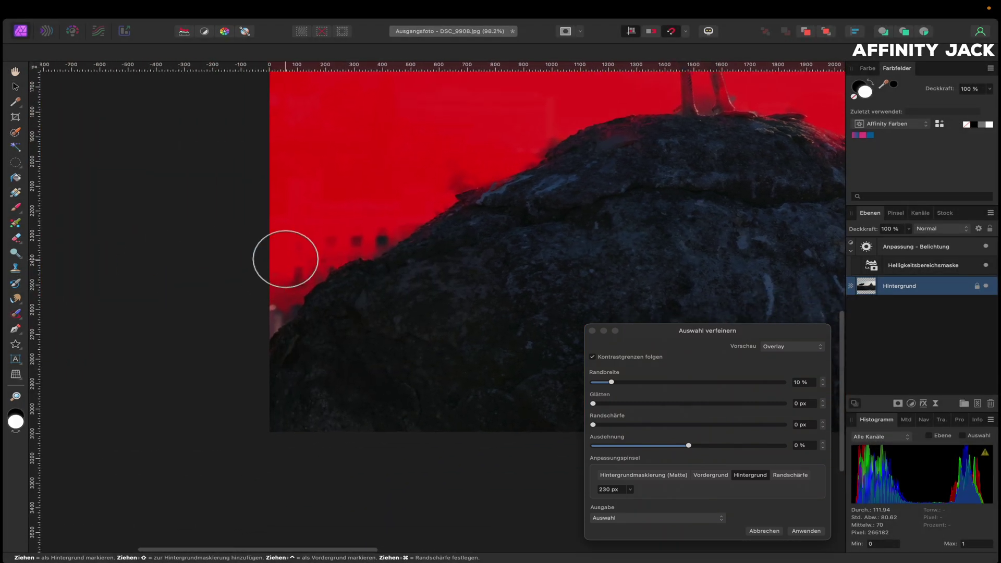
{"action": "scroll", "coordinate": [256, 298], "scroll_direction": "down", "scroll_amount": 3}
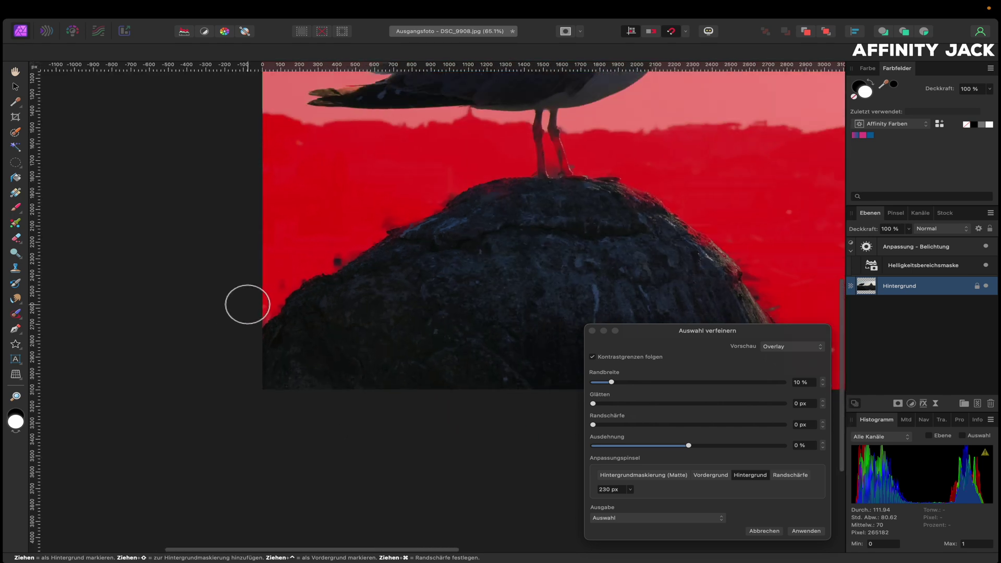
{"action": "scroll", "coordinate": [246, 302], "scroll_direction": "up", "scroll_amount": 2}
{"action": "scroll", "coordinate": [246, 302], "scroll_direction": "left", "scroll_amount": 3}
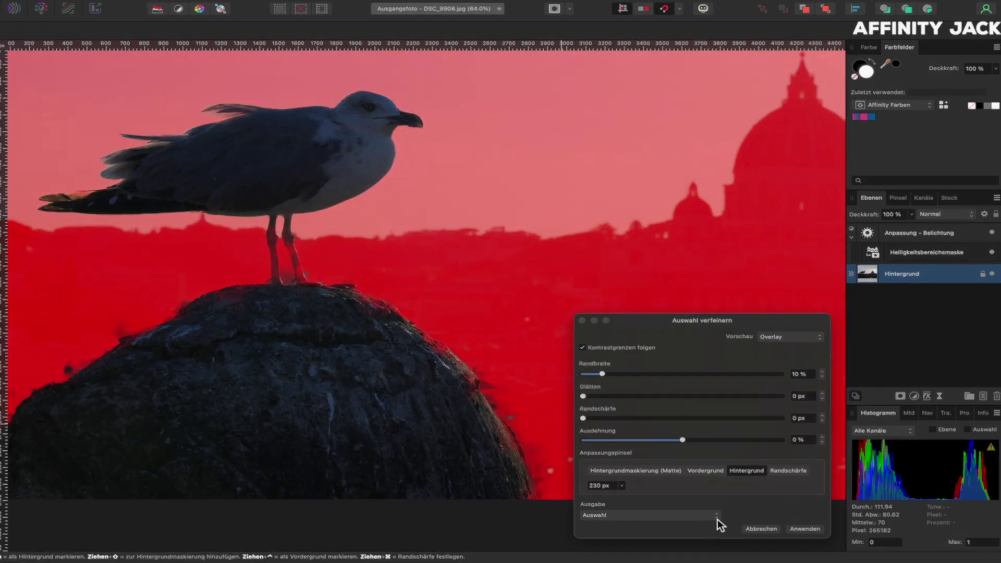
Apply the refined selection with Output set to New Layer with Mask.
{"action": "left_click", "coordinate": [717, 518]}
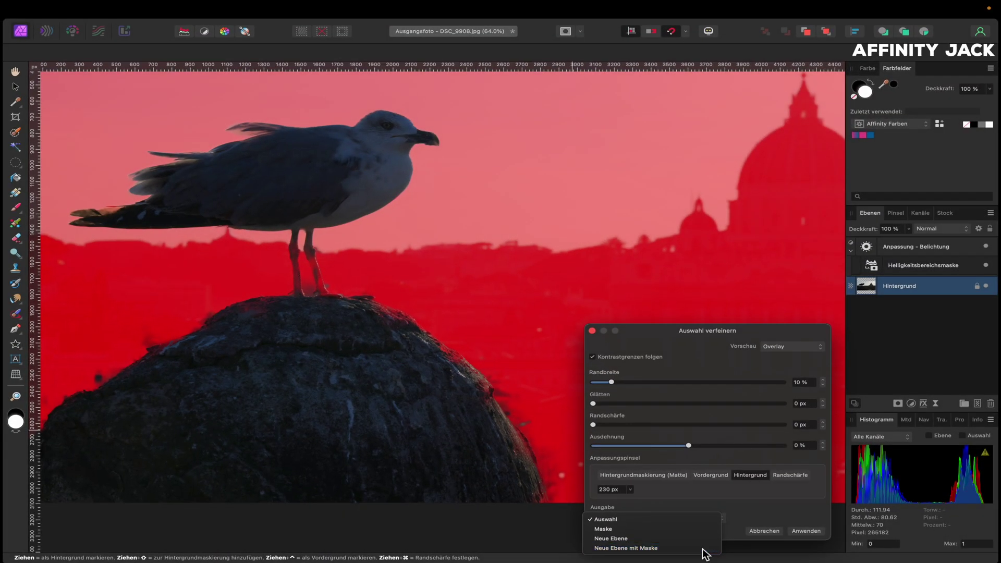
{"action": "left_click", "coordinate": [693, 546]}
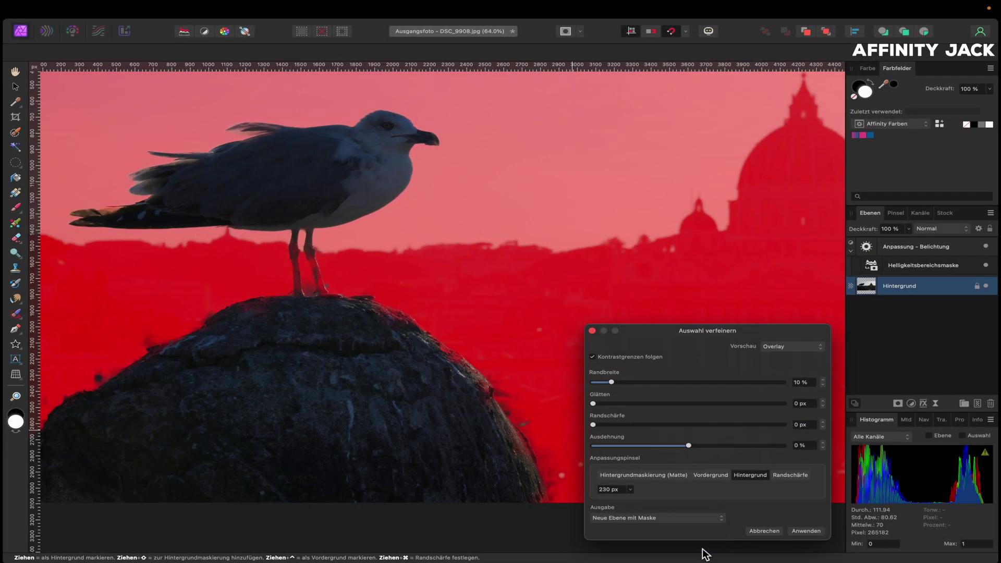
{"action": "left_click", "coordinate": [805, 531]}
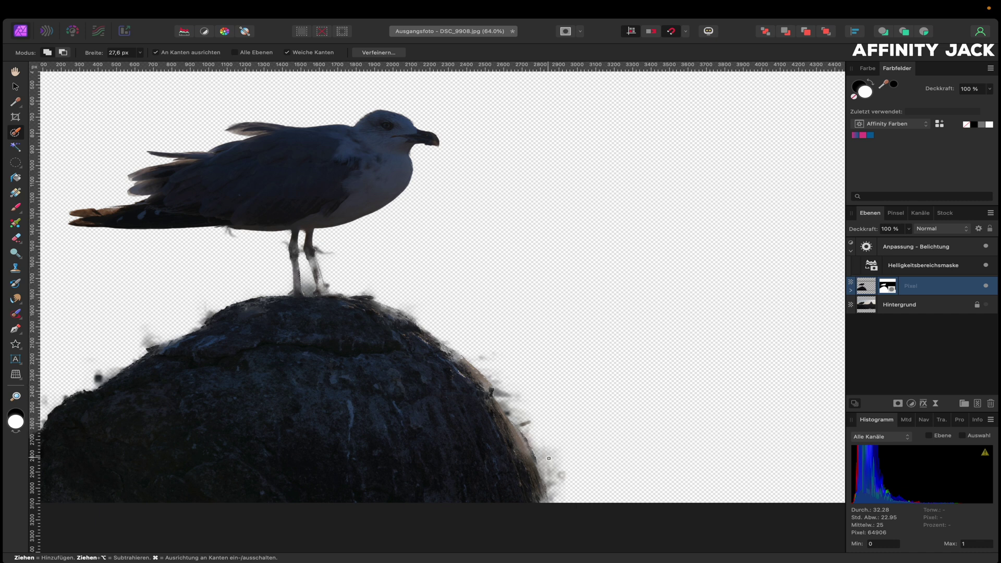
Fit the image in view and toggle the Hintergrund layer to compare the cut-out.
{"action": "scroll", "coordinate": [551, 459], "scroll_direction": "up", "scroll_amount": 1}
{"action": "scroll", "coordinate": [547, 447], "scroll_direction": "up", "scroll_amount": 1}
{"action": "scroll", "coordinate": [546, 448], "scroll_direction": "up", "scroll_amount": 6}
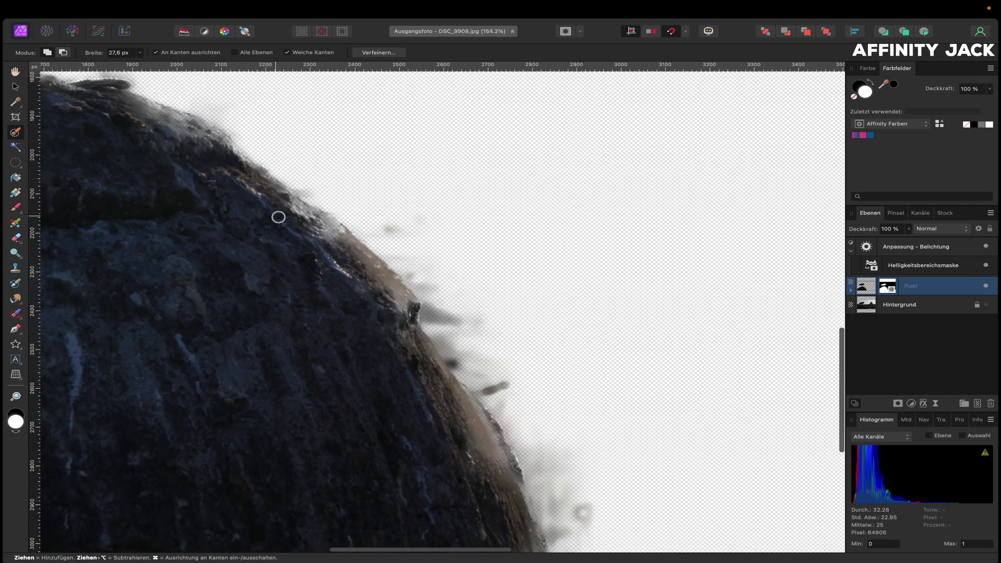
{"action": "scroll", "coordinate": [327, 185], "scroll_direction": "down", "scroll_amount": 4}
{"action": "scroll", "coordinate": [326, 184], "scroll_direction": "down", "scroll_amount": 3}
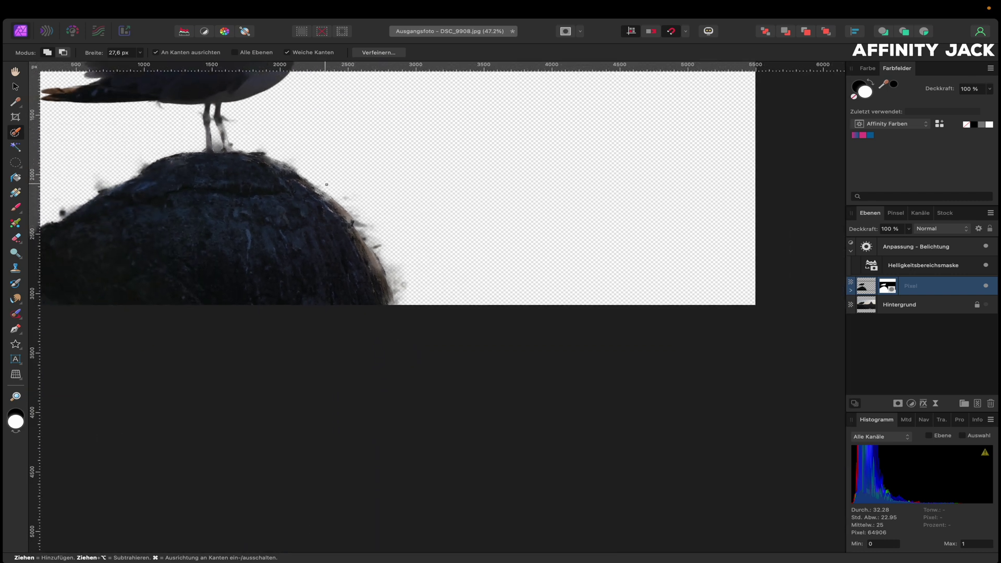
{"action": "key", "text": "super+0"}
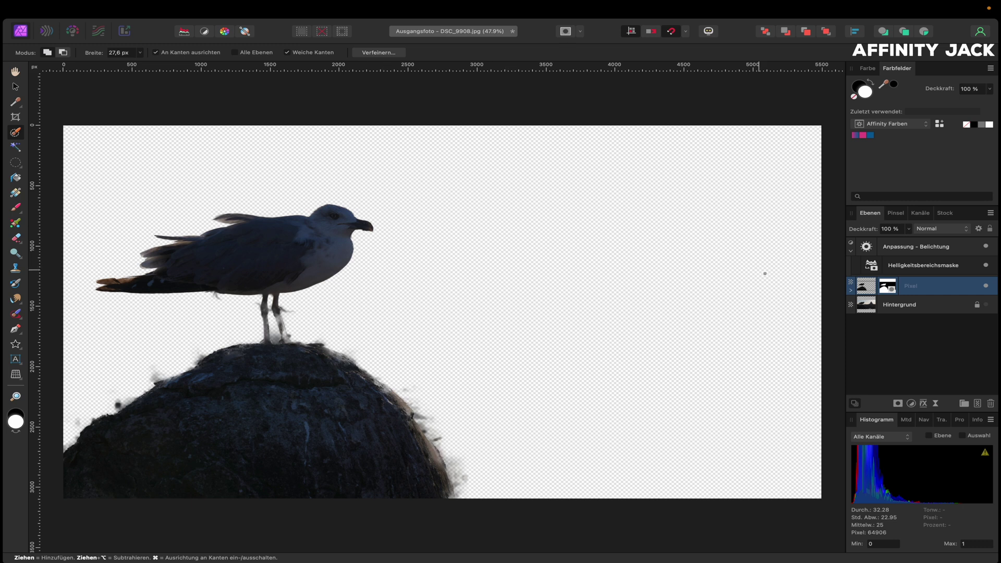
{"action": "left_click", "coordinate": [988, 306]}
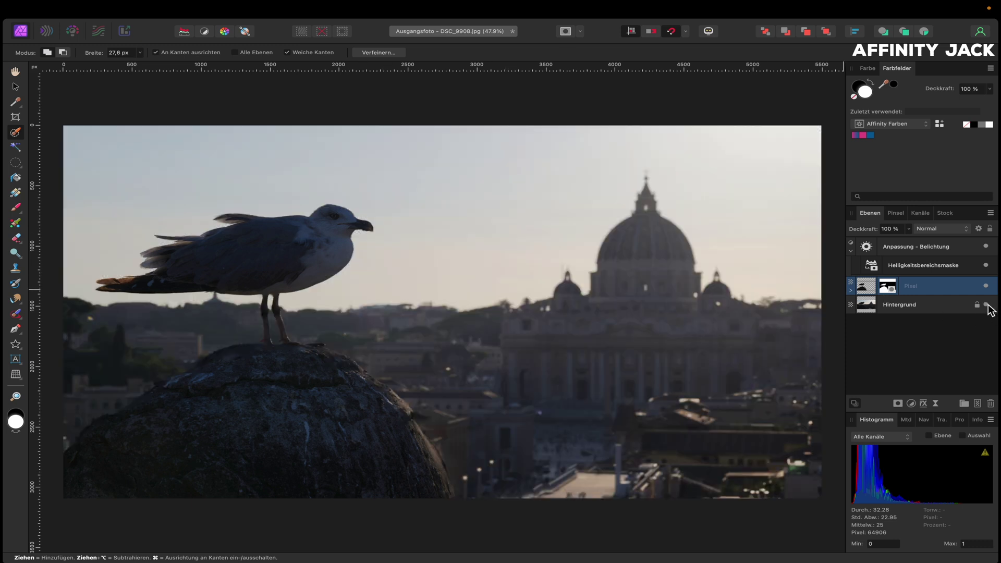
{"action": "left_click", "coordinate": [988, 306]}
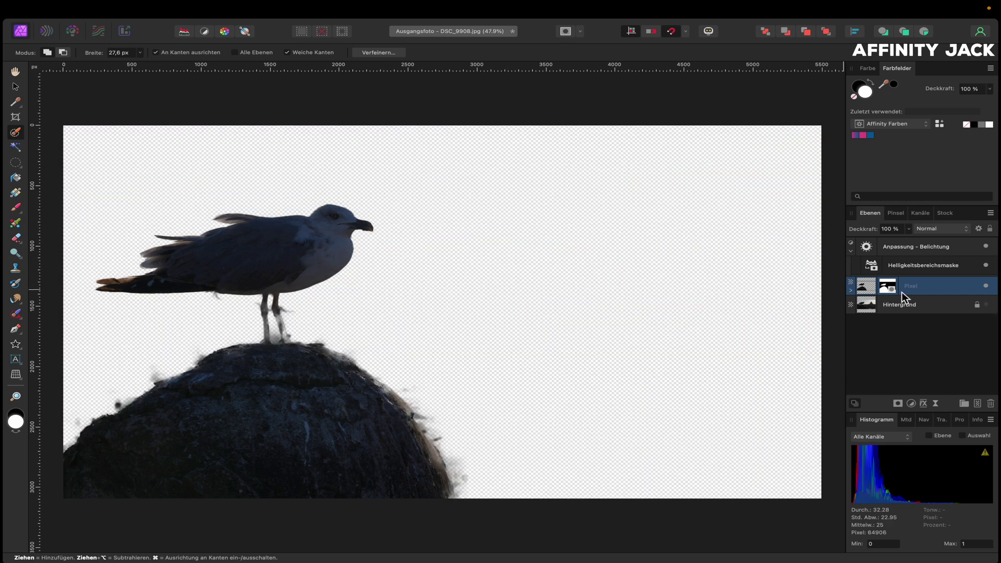
Rename the cut-out Pixel layer to Möwe and select its nested mask.
{"action": "left_click", "coordinate": [850, 292]}
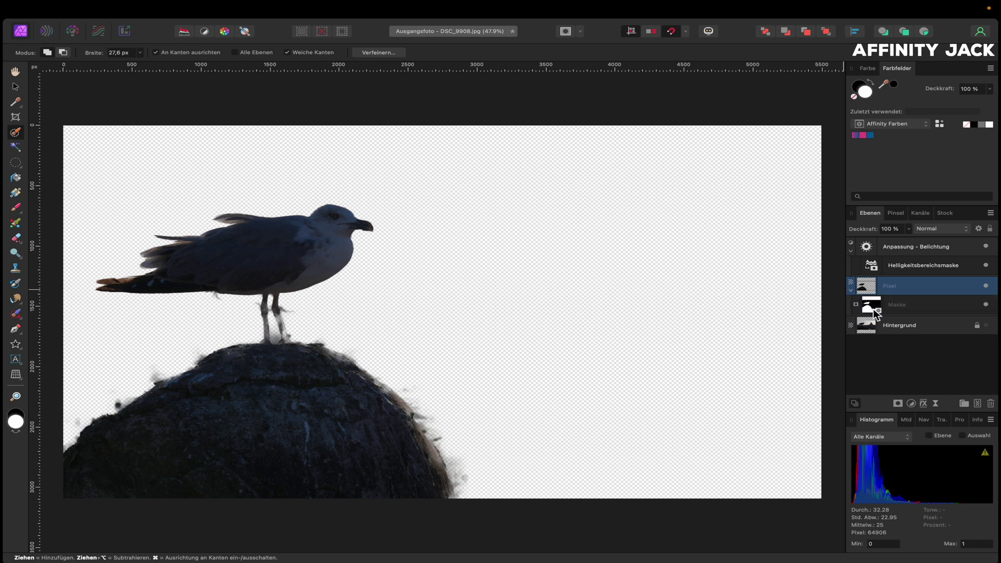
{"action": "double_click", "coordinate": [892, 286]}
{"action": "type", "text": "Möwe"}
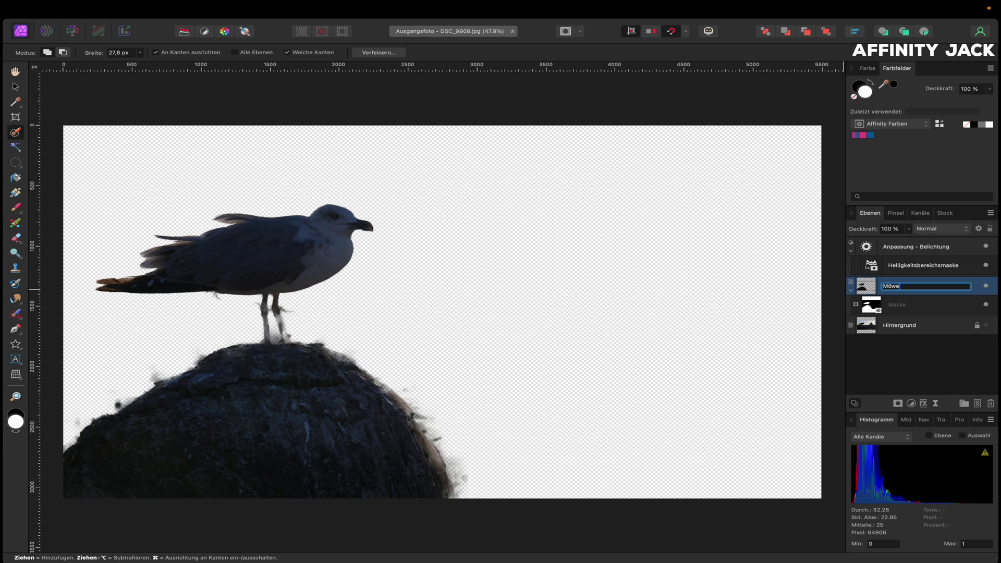
{"action": "key", "text": "Return"}
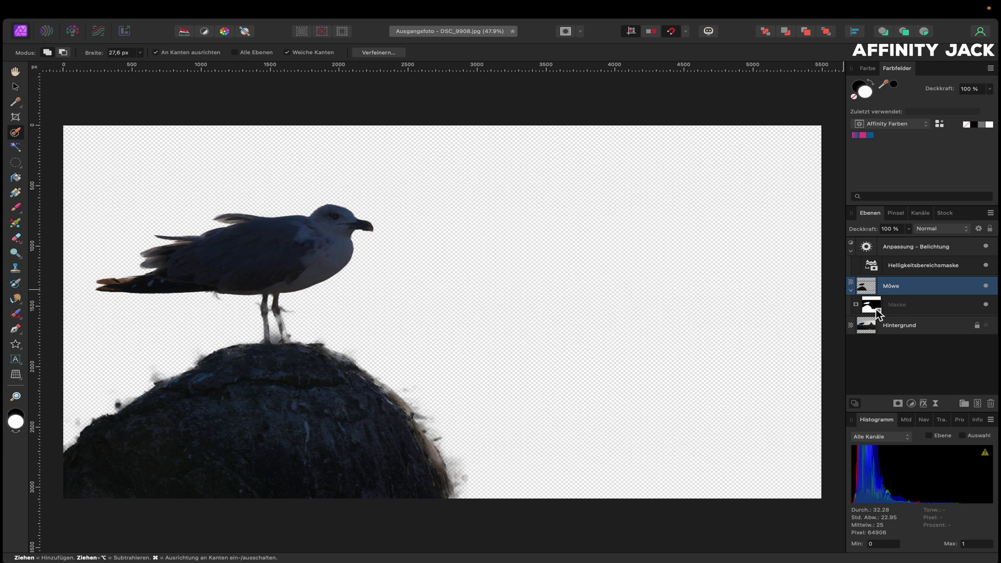
{"action": "left_click", "coordinate": [875, 308]}
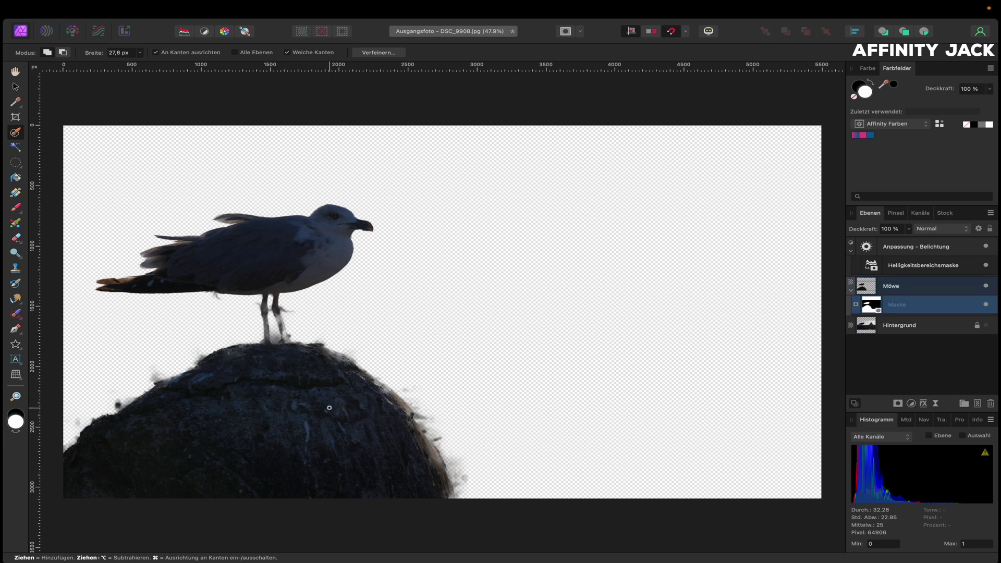
Clean up the fuzzy rock edge on the Möwe mask with a smaller, harder brush.
{"action": "key", "text": "b"}
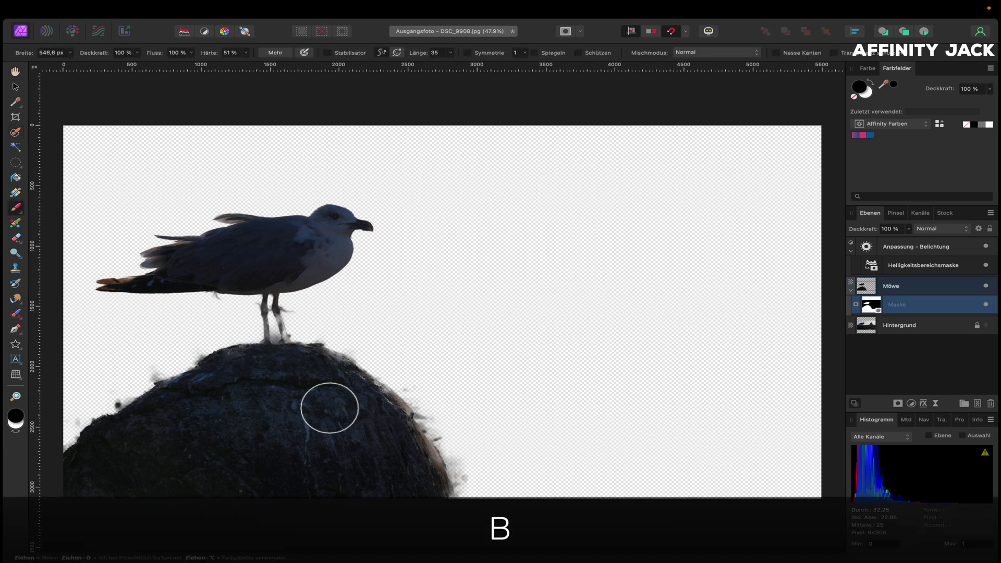
{"action": "scroll", "coordinate": [410, 346], "scroll_direction": "up", "scroll_amount": 5}
{"action": "scroll", "coordinate": [417, 338], "scroll_direction": "down", "scroll_amount": 5}
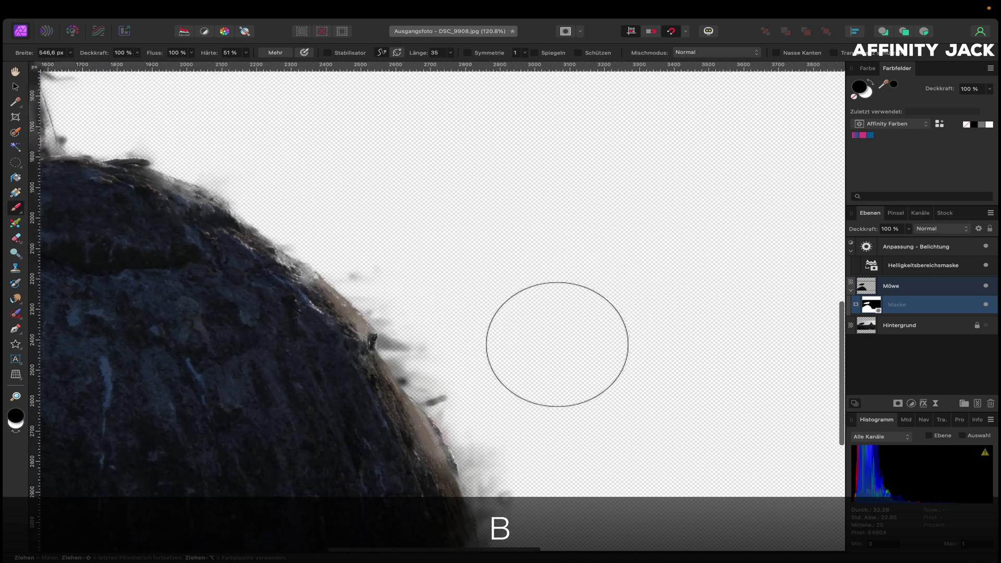
{"action": "left_click_drag", "start_coordinate": [558, 344], "coordinate": [516, 318]}
{"action": "left_click_drag", "start_coordinate": [558, 344], "coordinate": [516, 323]}
{"action": "mouse_move", "coordinate": [368, 259]}
{"action": "left_mouse_down"}
{"action": "mouse_move", "coordinate": [470, 412]}
{"action": "mouse_move", "coordinate": [469, 401]}
{"action": "left_mouse_up"}
Swap to white and paint back the rock's lower-right edge on the mask.
{"action": "scroll", "coordinate": [470, 413], "scroll_direction": "down", "scroll_amount": 3}
{"action": "scroll", "coordinate": [469, 400], "scroll_direction": "up", "scroll_amount": 5}
{"action": "scroll", "coordinate": [469, 401], "scroll_direction": "left", "scroll_amount": 4}
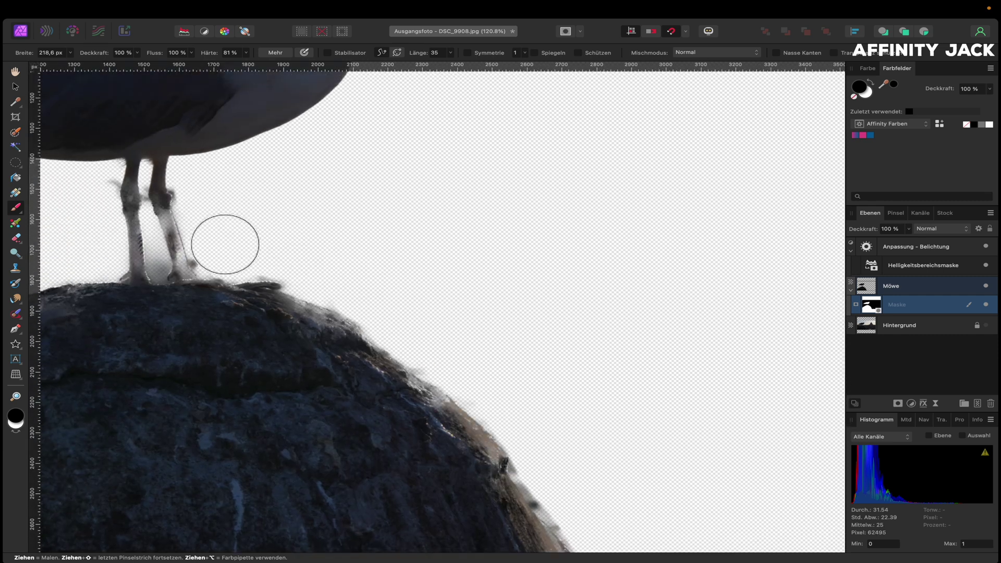
{"action": "scroll", "coordinate": [228, 246], "scroll_direction": "left", "scroll_amount": 2}
{"action": "scroll", "coordinate": [313, 229], "scroll_direction": "left", "scroll_amount": 4}
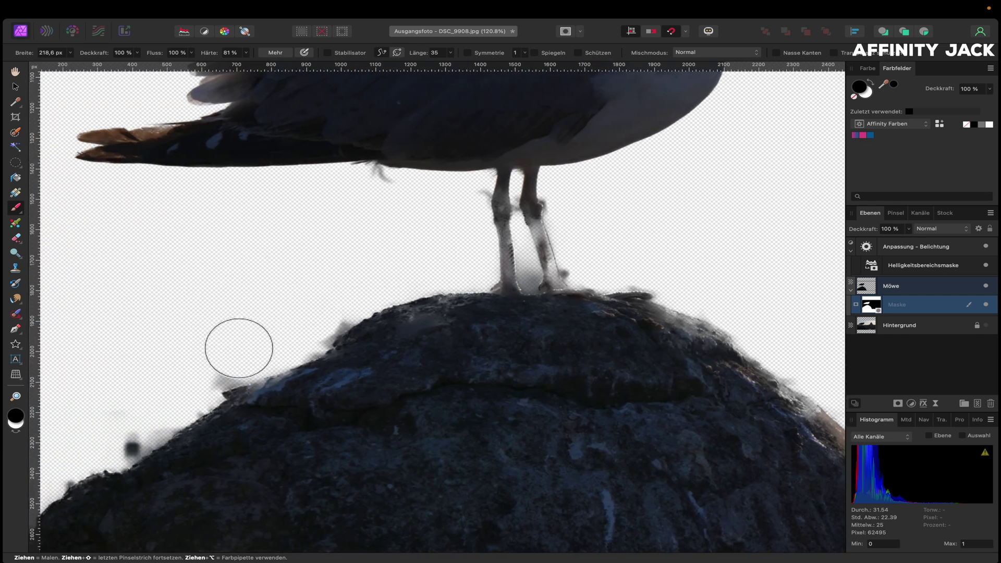
{"action": "scroll", "coordinate": [187, 364], "scroll_direction": "down", "scroll_amount": 3}
{"action": "scroll", "coordinate": [187, 365], "scroll_direction": "left", "scroll_amount": 2}
{"action": "scroll", "coordinate": [146, 349], "scroll_direction": "down", "scroll_amount": 3}
{"action": "scroll", "coordinate": [146, 349], "scroll_direction": "left", "scroll_amount": 2}
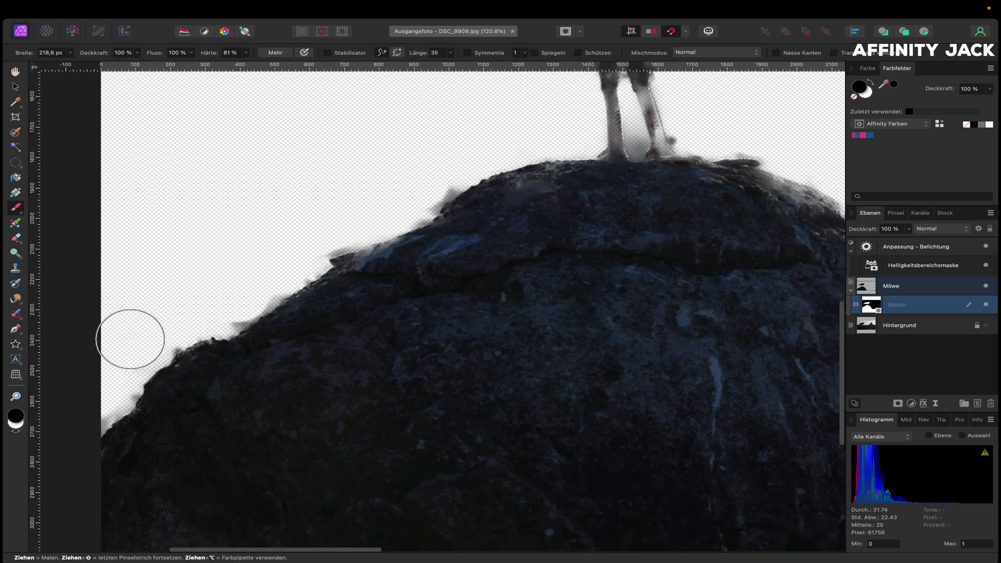
{"action": "scroll", "coordinate": [237, 279], "scroll_direction": "right", "scroll_amount": 5}
{"action": "scroll", "coordinate": [237, 279], "scroll_direction": "up", "scroll_amount": 2}
{"action": "scroll", "coordinate": [237, 278], "scroll_direction": "right", "scroll_amount": 2}
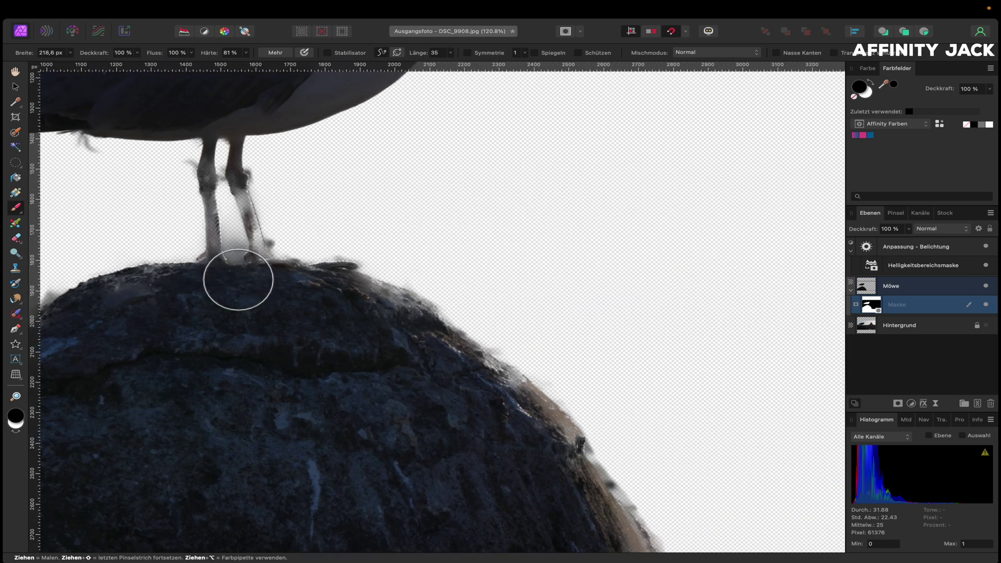
{"action": "key", "text": "x"}
{"action": "left_click_drag", "start_coordinate": [354, 302], "coordinate": [472, 388]}
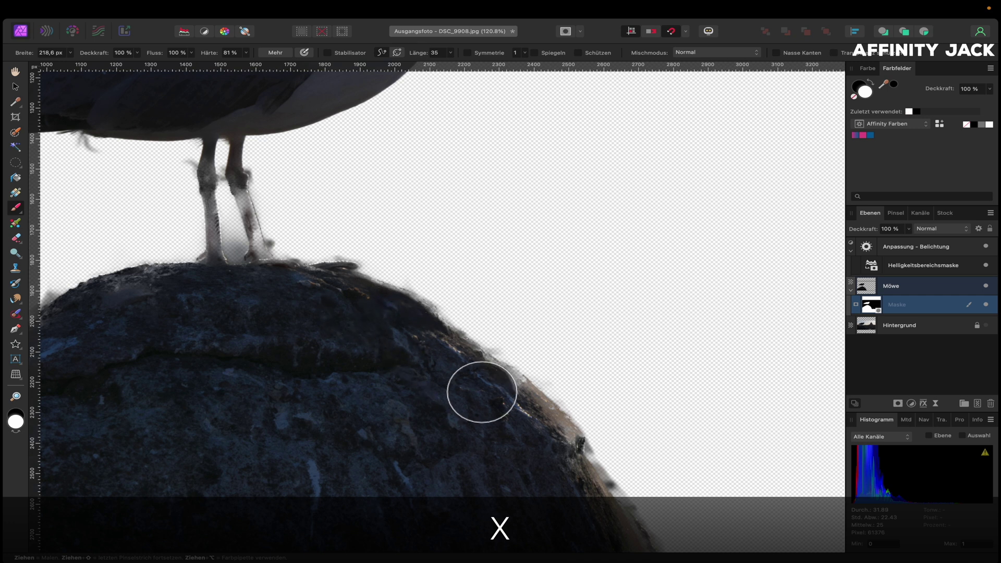
Refine the mask along both legs and around the toes.
{"action": "scroll", "coordinate": [473, 388], "scroll_direction": "down", "scroll_amount": 2}
{"action": "scroll", "coordinate": [532, 468], "scroll_direction": "left", "scroll_amount": 4}
{"action": "scroll", "coordinate": [648, 208], "scroll_direction": "up", "scroll_amount": 3}
{"action": "scroll", "coordinate": [503, 179], "scroll_direction": "up", "scroll_amount": 3}
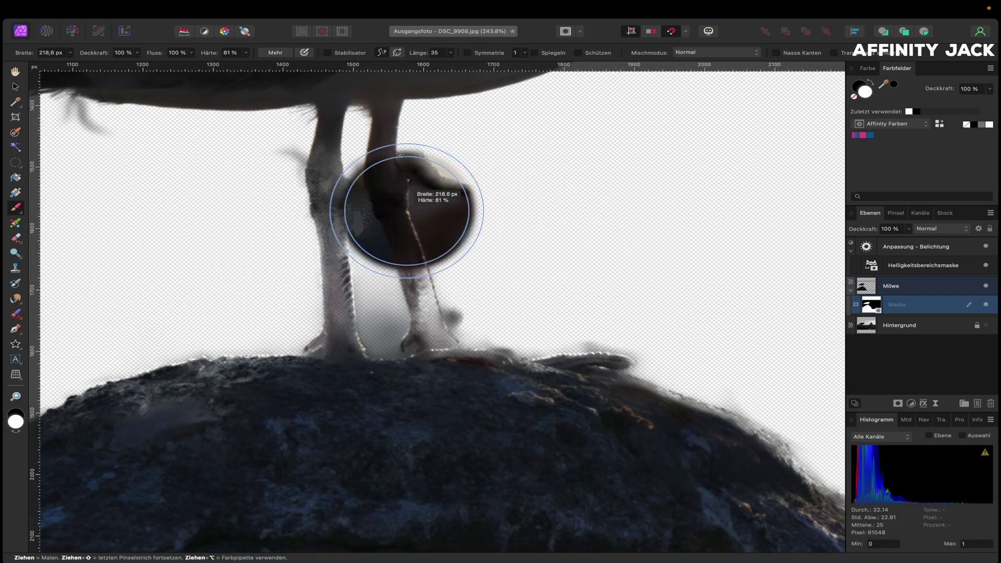
{"action": "mouse_move", "coordinate": [384, 197]}
{"action": "left_mouse_down"}
{"action": "mouse_move", "coordinate": [438, 350]}
{"action": "mouse_move", "coordinate": [453, 364]}
{"action": "mouse_move", "coordinate": [425, 326]}
{"action": "mouse_move", "coordinate": [404, 216]}
{"action": "left_mouse_up"}
{"action": "mouse_move", "coordinate": [333, 217]}
{"action": "left_mouse_down"}
{"action": "mouse_move", "coordinate": [345, 333]}
{"action": "mouse_move", "coordinate": [359, 364]}
{"action": "mouse_move", "coordinate": [396, 353]}
{"action": "left_mouse_up"}
{"action": "left_click_drag", "start_coordinate": [527, 372], "coordinate": [615, 384]}
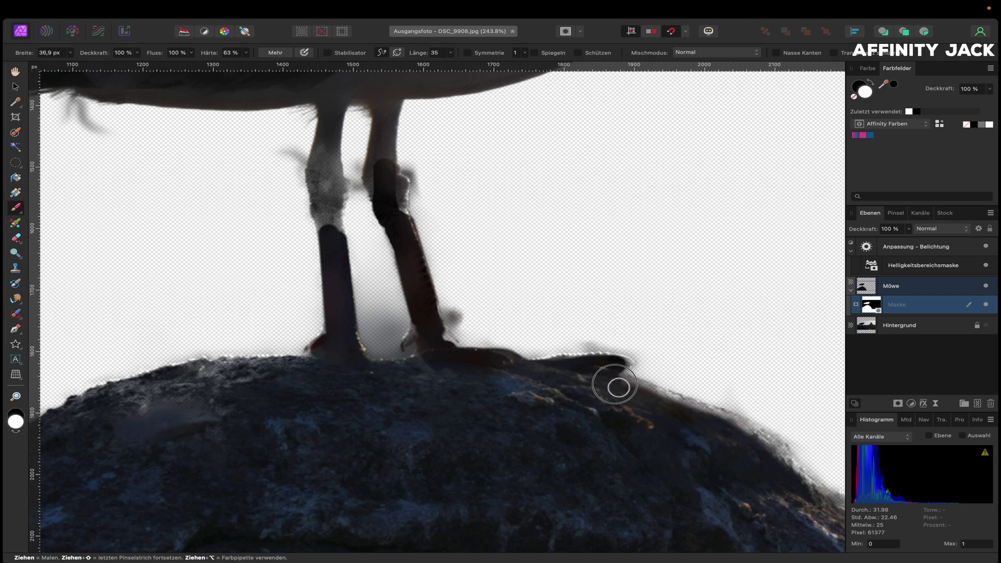
{"action": "scroll", "coordinate": [615, 384], "scroll_direction": "up", "scroll_amount": 5}
{"action": "left_click_drag", "start_coordinate": [370, 226], "coordinate": [372, 316]}
Fit the image in view and make the Hintergrund cityscape visible again.
{"action": "key", "text": "super+0"}
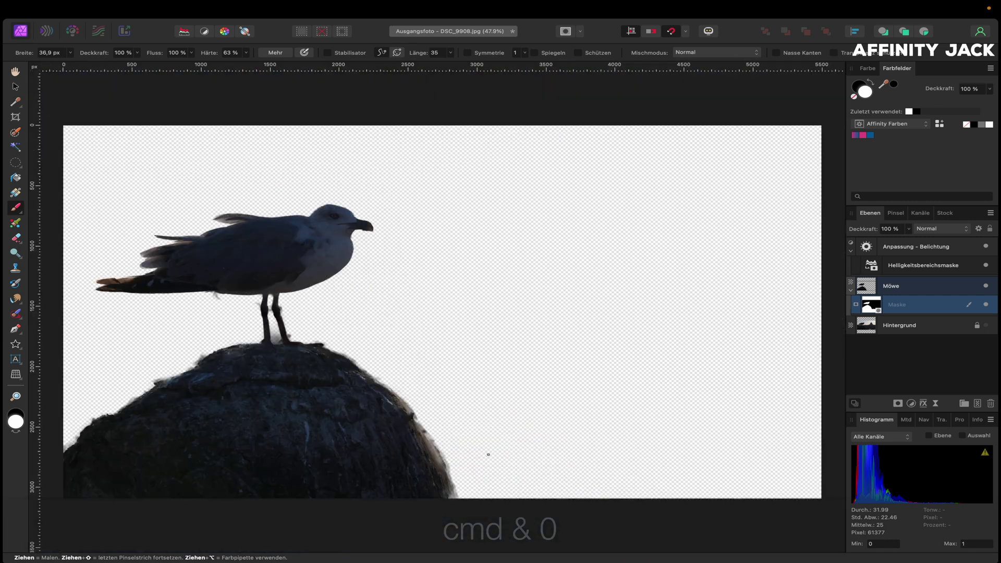
{"action": "left_click", "coordinate": [489, 453]}
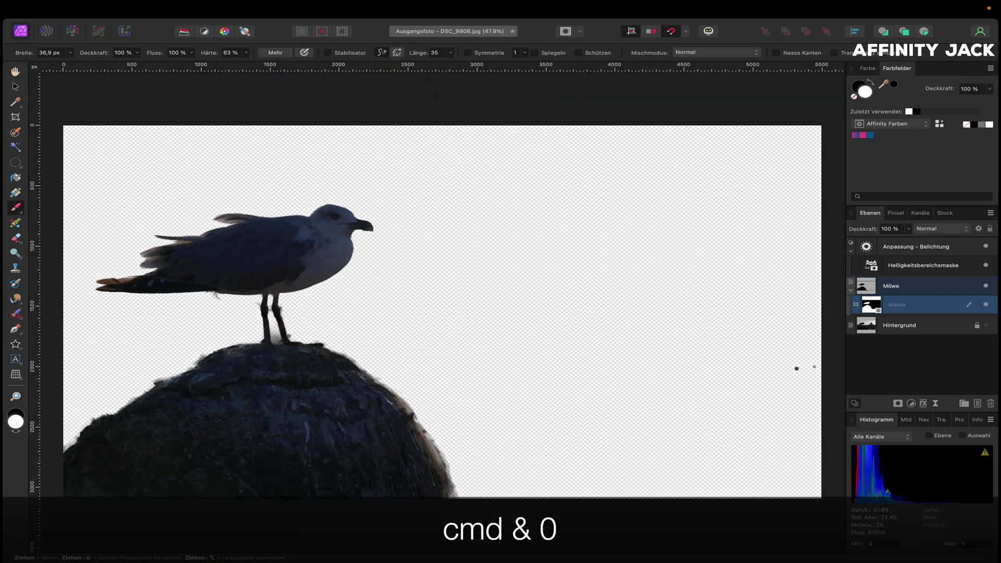
{"action": "left_click", "coordinate": [985, 326]}
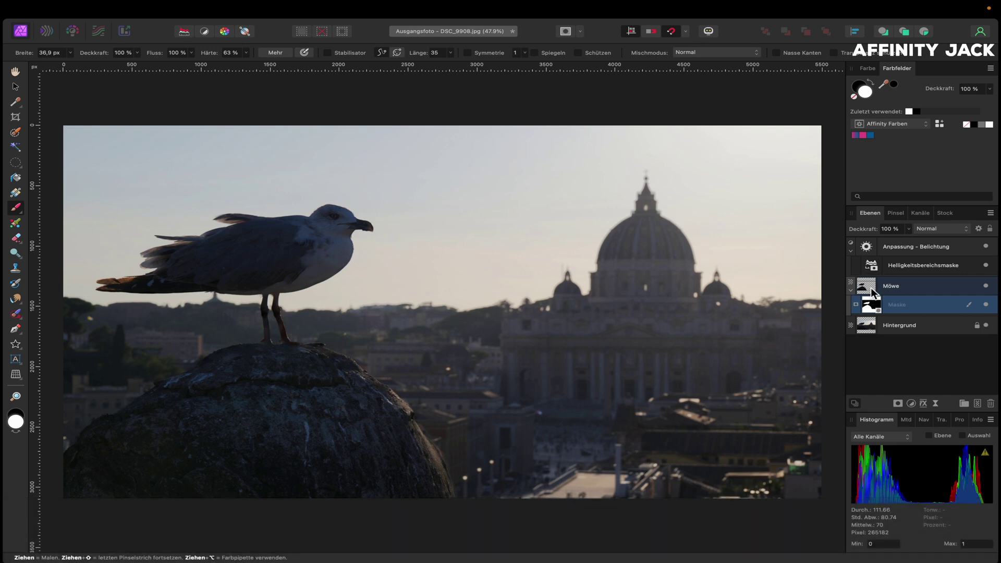
Nest an Exposure (Belichtung) adjustment inside the Möwe layer, raised to about 0.917.
{"action": "left_click", "coordinate": [870, 288]}
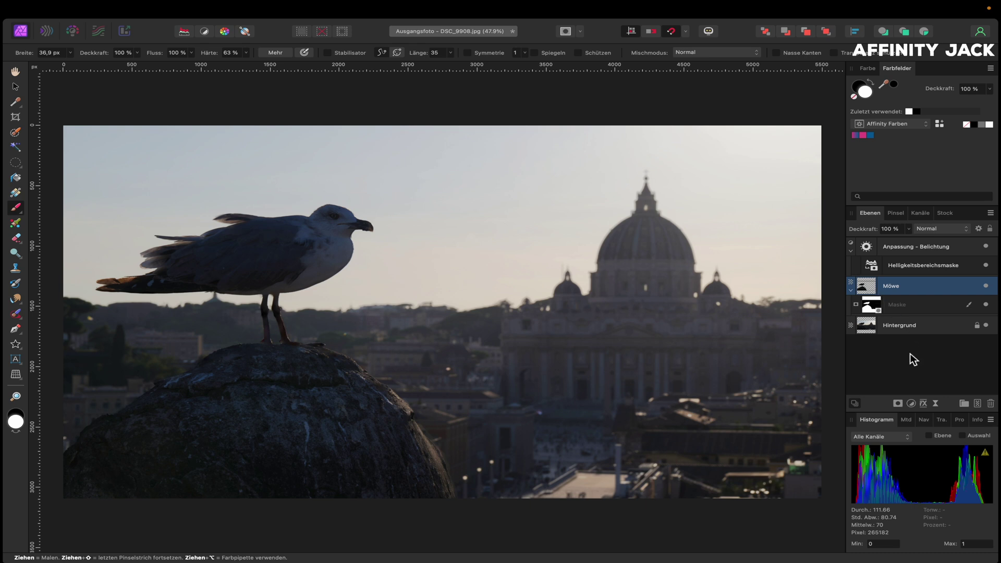
{"action": "left_click", "coordinate": [911, 403]}
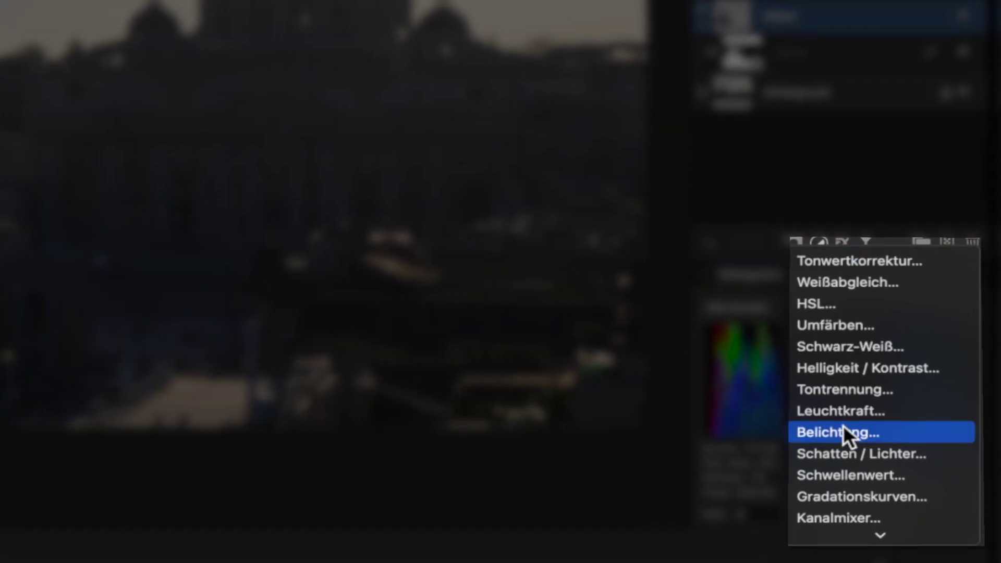
{"action": "left_click", "coordinate": [847, 432]}
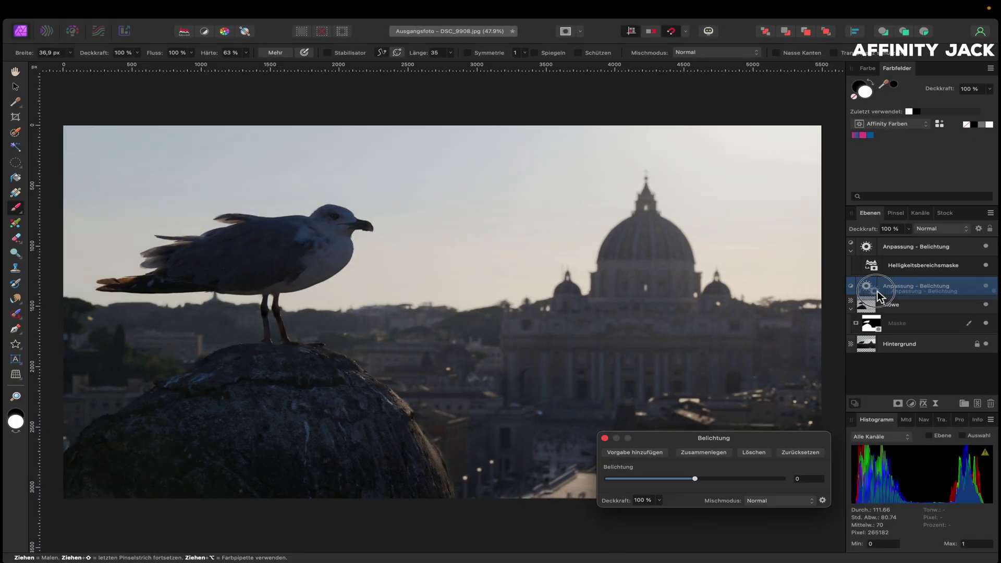
{"action": "left_click_drag", "start_coordinate": [870, 288], "coordinate": [873, 309]}
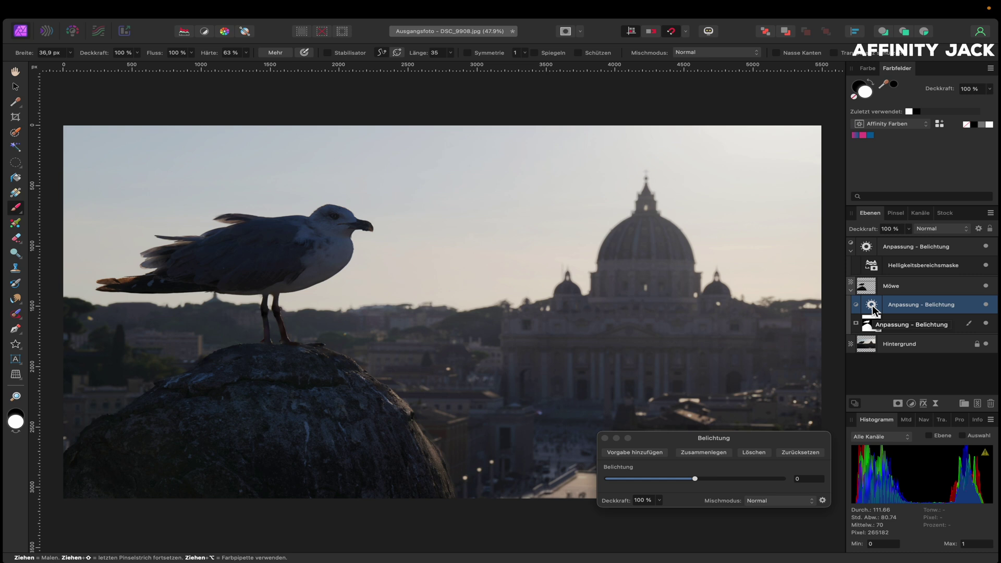
{"action": "mouse_move", "coordinate": [695, 478]}
{"action": "left_mouse_down"}
{"action": "mouse_move", "coordinate": [721, 480]}
{"action": "mouse_move", "coordinate": [707, 480]}
{"action": "left_mouse_up"}
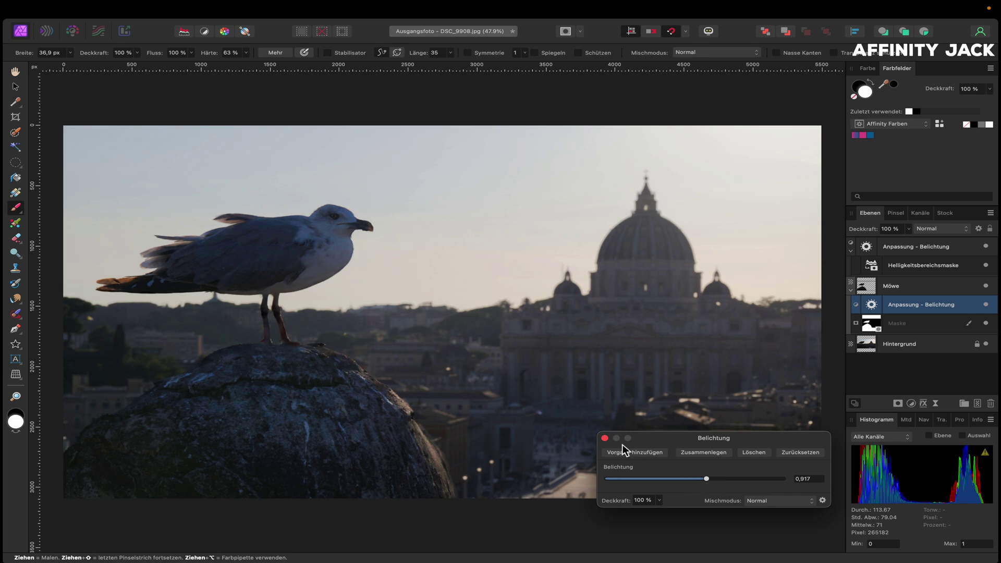
{"action": "left_click", "coordinate": [604, 438]}
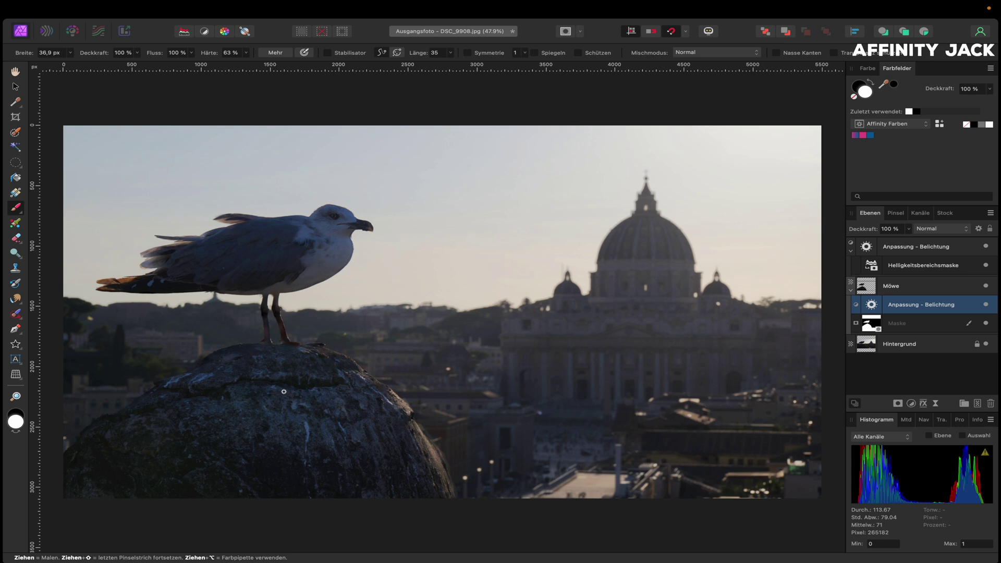
Scroll the Layers panel back up and reselect the Möwe layer.
{"action": "scroll", "coordinate": [284, 391], "scroll_direction": "up", "scroll_amount": 2}
{"action": "scroll", "coordinate": [284, 391], "scroll_direction": "up", "scroll_amount": 2}
{"action": "scroll", "coordinate": [283, 390], "scroll_direction": "up", "scroll_amount": 2}
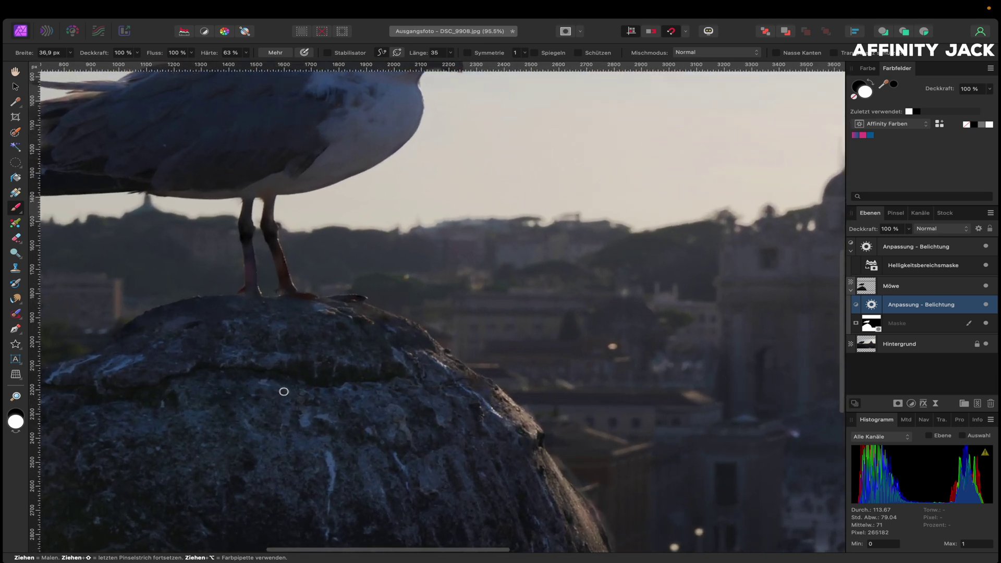
{"action": "scroll", "coordinate": [283, 391], "scroll_direction": "up", "scroll_amount": 2}
{"action": "scroll", "coordinate": [284, 391], "scroll_direction": "up", "scroll_amount": 1}
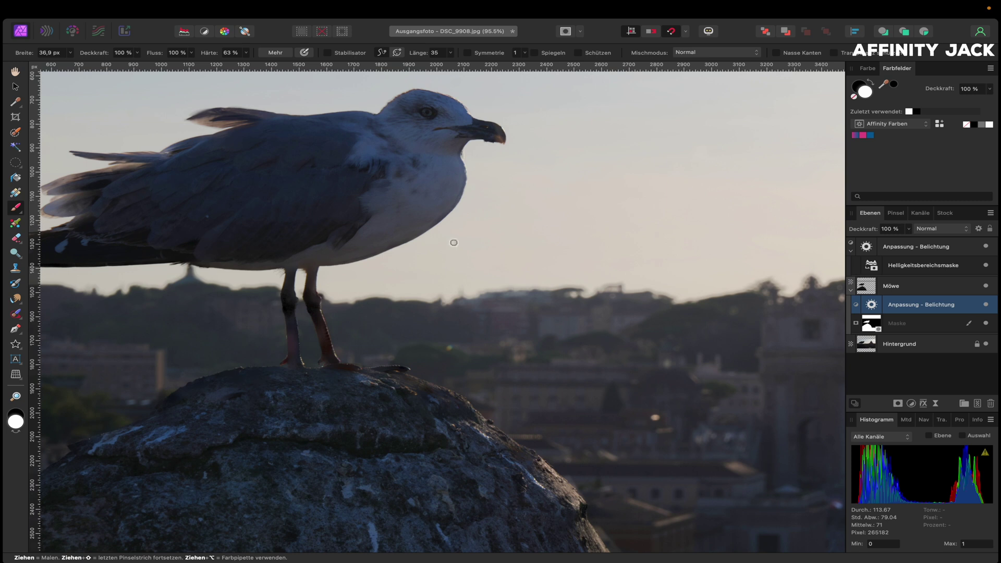
{"action": "left_click", "coordinate": [870, 291]}
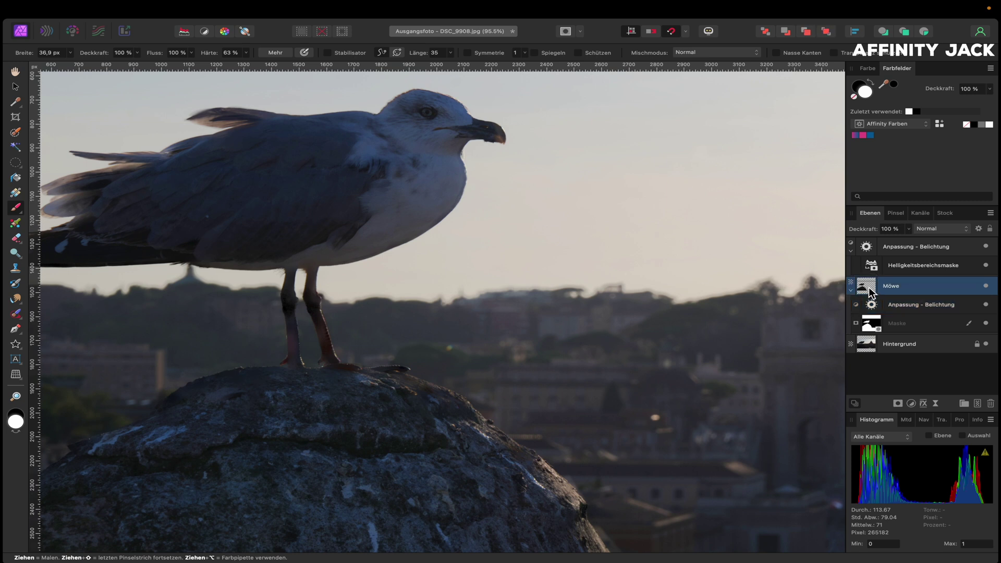
Add a Klarheit (Clarity) live filter to Möwe with Stärke set near 41%.
{"action": "left_click", "coordinate": [940, 405]}
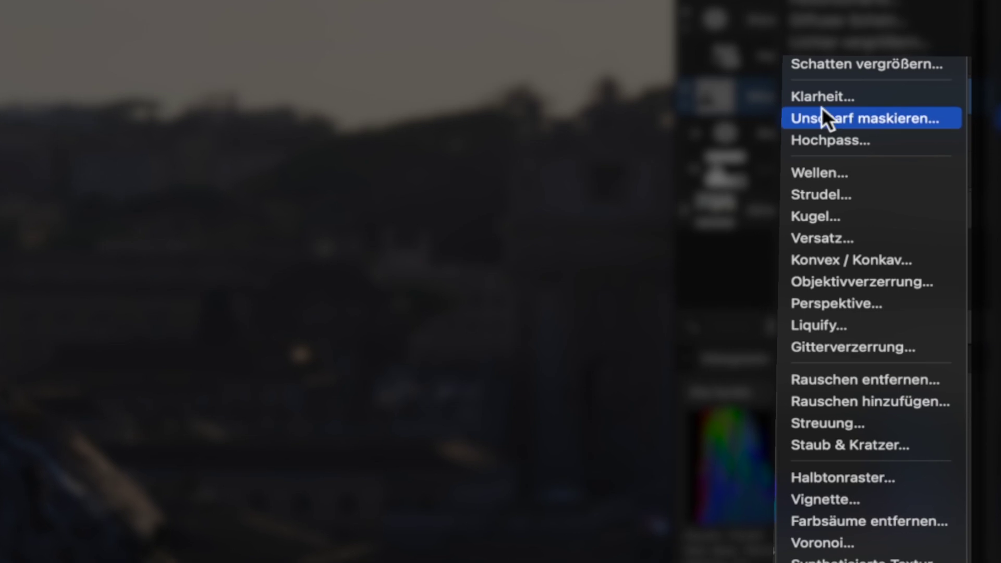
{"action": "key", "text": "Escape"}
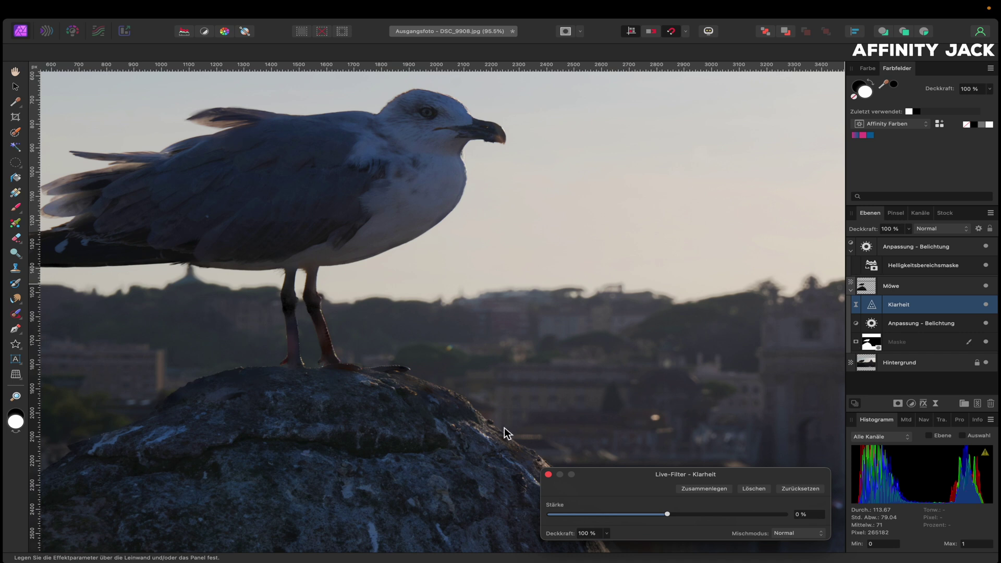
{"action": "scroll", "coordinate": [460, 412], "scroll_direction": "up", "scroll_amount": 3}
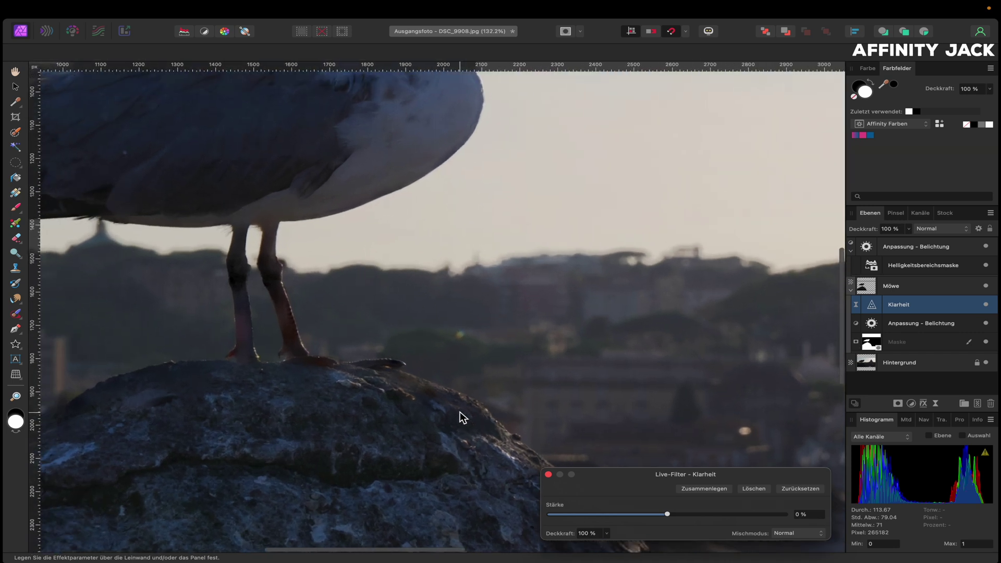
{"action": "scroll", "coordinate": [460, 411], "scroll_direction": "up", "scroll_amount": 3}
{"action": "scroll", "coordinate": [459, 411], "scroll_direction": "left", "scroll_amount": 3}
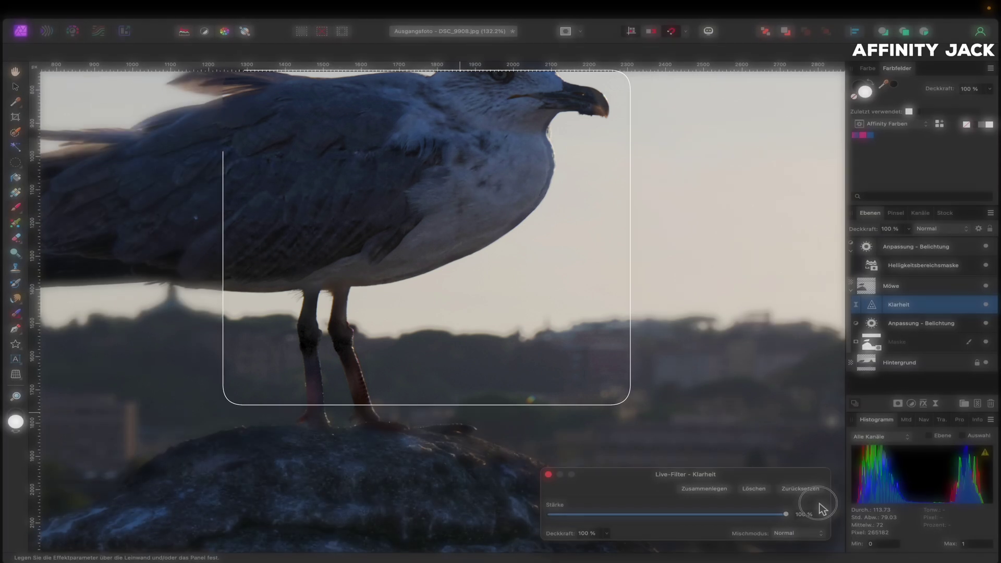
{"action": "left_click_drag", "start_coordinate": [686, 514], "coordinate": [669, 514]}
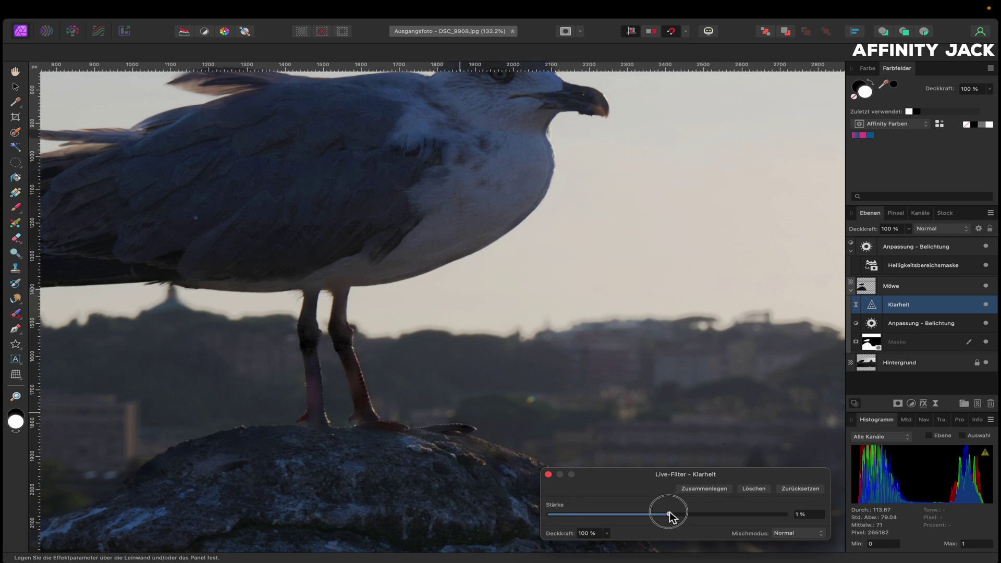
{"action": "left_click_drag", "start_coordinate": [670, 514], "coordinate": [708, 514]}
{"action": "left_click_drag", "start_coordinate": [718, 514], "coordinate": [716, 513]}
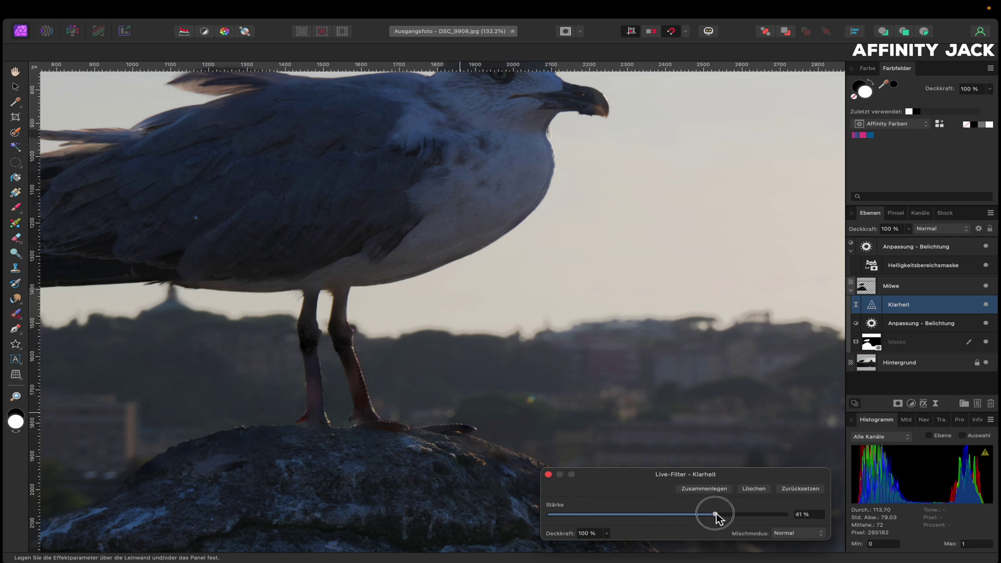
{"action": "left_click", "coordinate": [548, 474]}
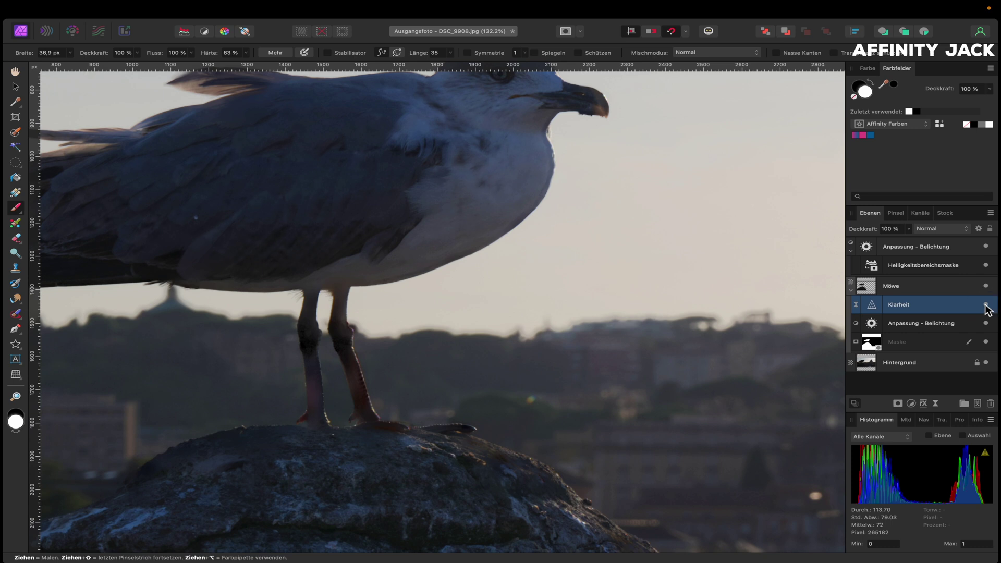
Add a Brightness/Contrast adjustment and nest it inside the gull layer.
{"action": "scroll", "coordinate": [464, 345], "scroll_direction": "down", "scroll_amount": 3}
{"action": "scroll", "coordinate": [464, 345], "scroll_direction": "down", "scroll_amount": 2}
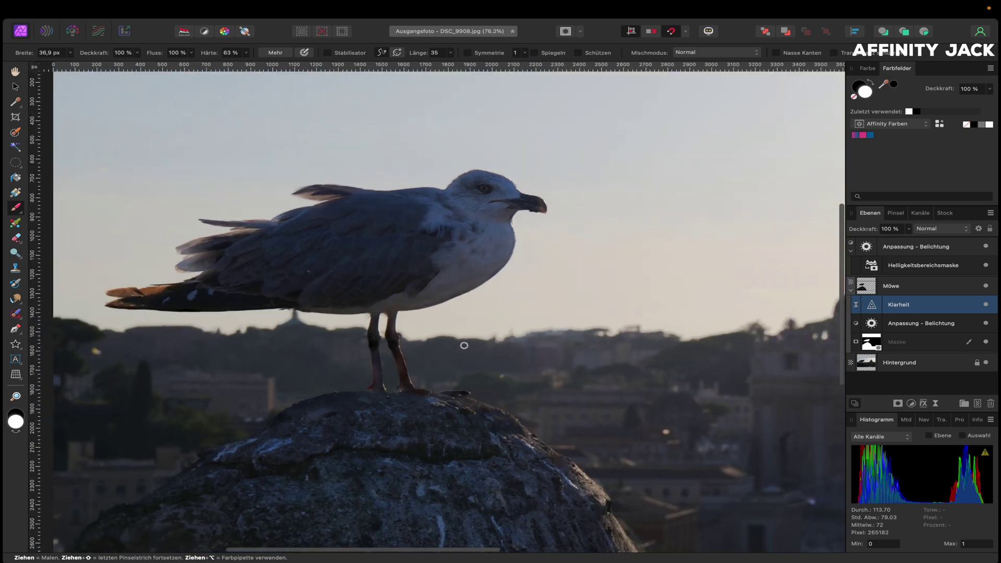
{"action": "scroll", "coordinate": [464, 345], "scroll_direction": "down", "scroll_amount": 1}
{"action": "scroll", "coordinate": [462, 345], "scroll_direction": "down", "scroll_amount": 3}
{"action": "scroll", "coordinate": [461, 346], "scroll_direction": "down", "scroll_amount": 2}
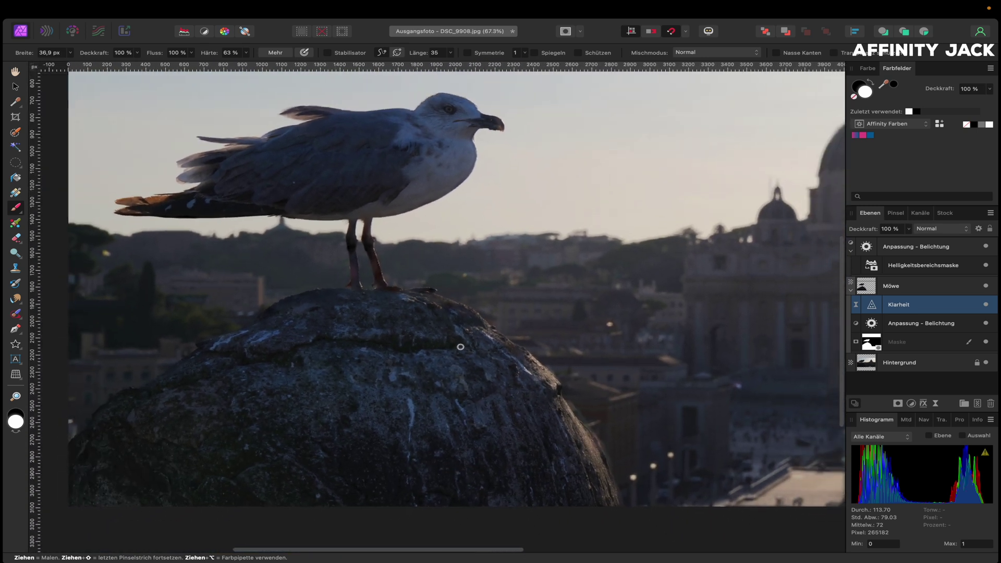
{"action": "scroll", "coordinate": [460, 346], "scroll_direction": "right", "scroll_amount": 3}
{"action": "scroll", "coordinate": [460, 347], "scroll_direction": "down", "scroll_amount": 2}
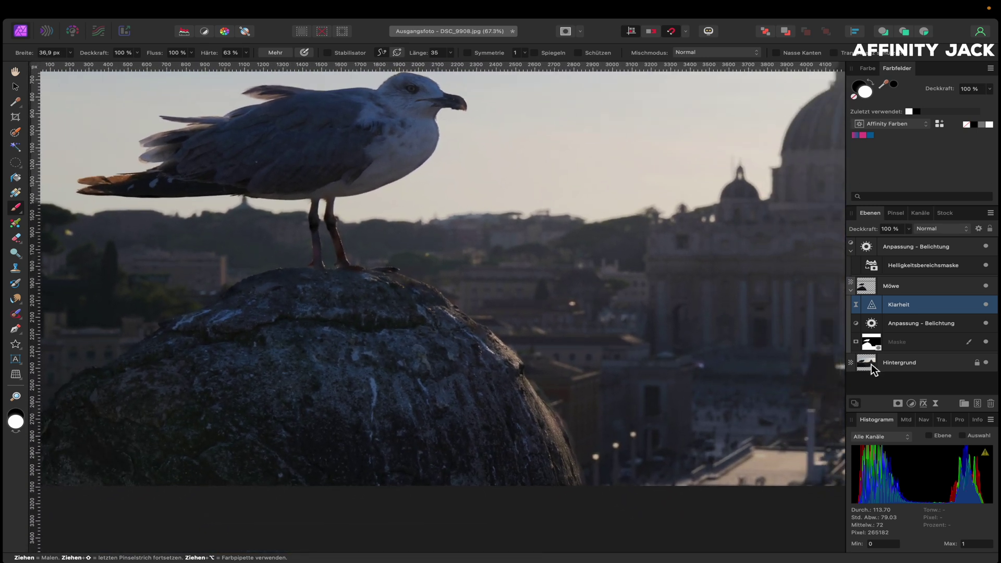
{"action": "left_click", "coordinate": [911, 404]}
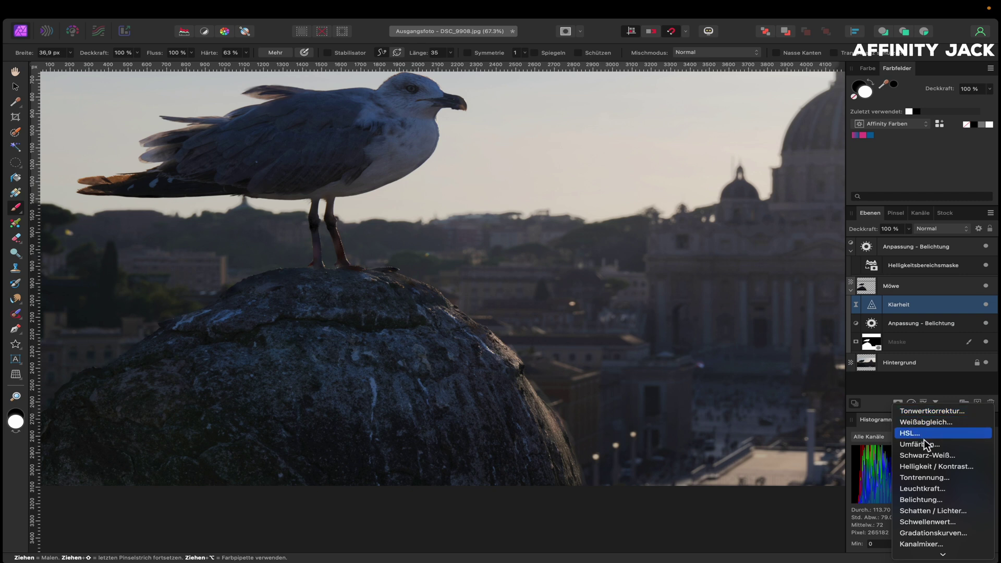
{"action": "left_click", "coordinate": [926, 464]}
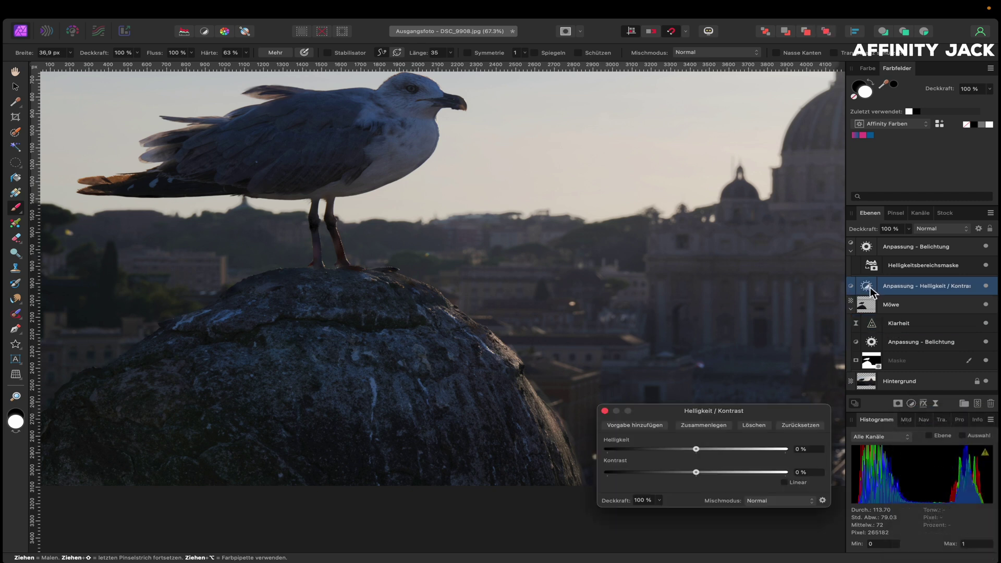
{"action": "left_click_drag", "start_coordinate": [871, 287], "coordinate": [876, 304]}
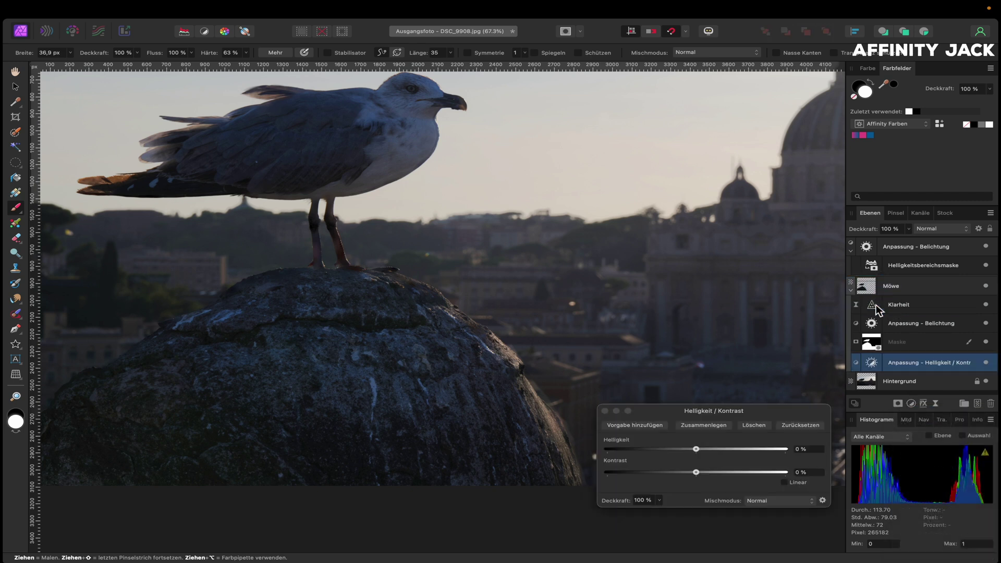
Set contrast to about 21% and brightness to 35%, confirm, then hide the adjustment.
{"action": "left_click_drag", "start_coordinate": [696, 472], "coordinate": [712, 472]}
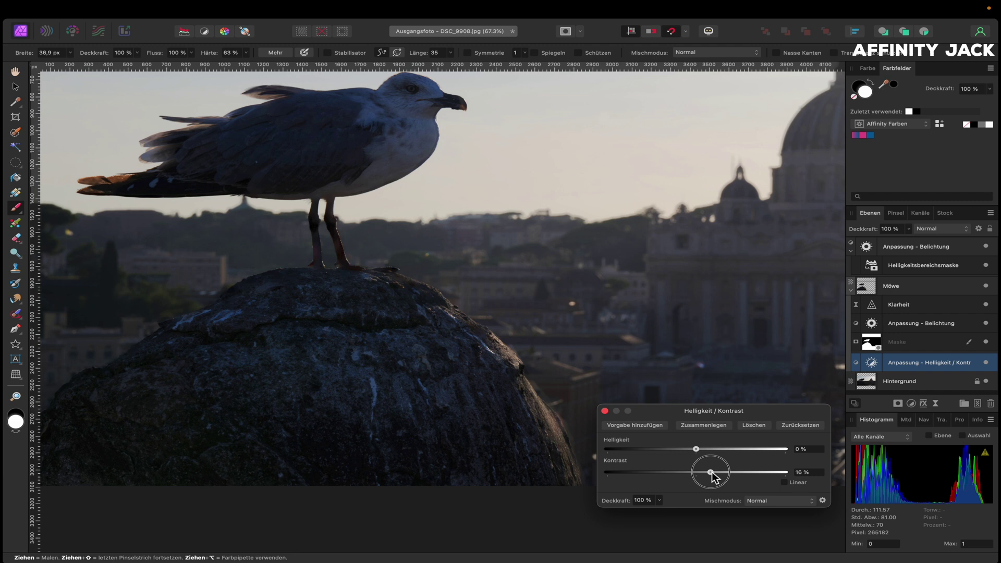
{"action": "left_click_drag", "start_coordinate": [711, 472], "coordinate": [715, 472]}
{"action": "left_click_drag", "start_coordinate": [696, 450], "coordinate": [726, 449]}
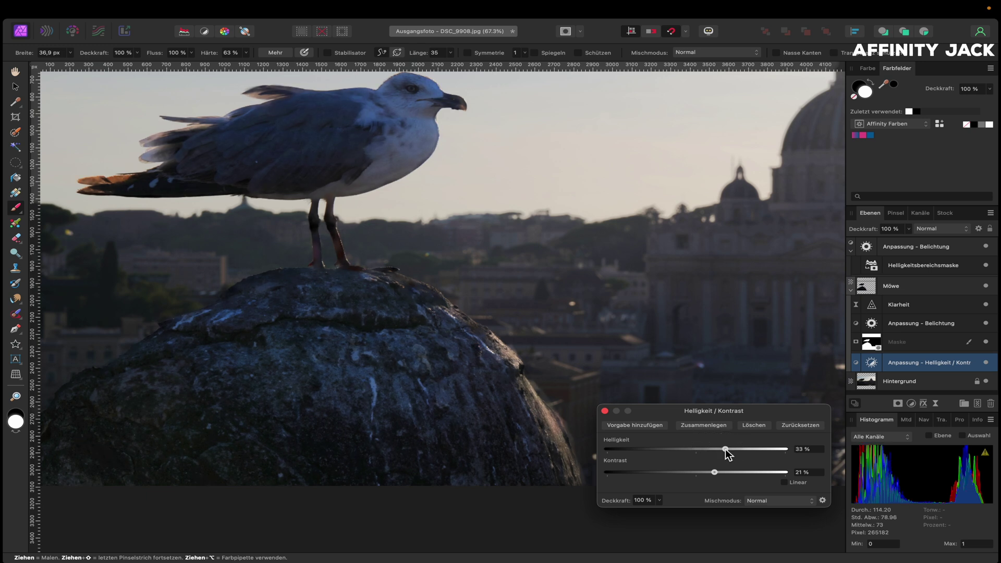
{"action": "left_click_drag", "start_coordinate": [725, 449], "coordinate": [728, 449]}
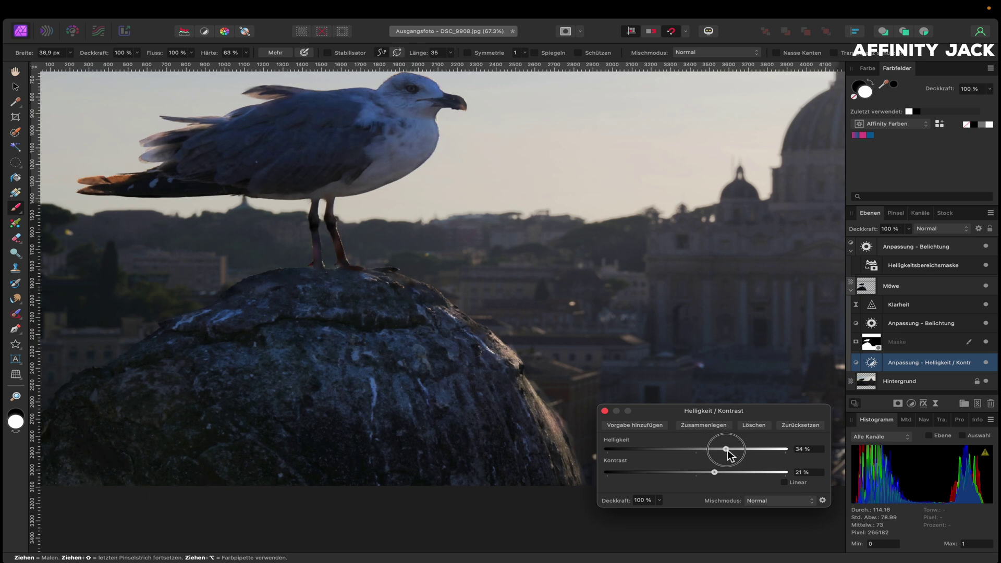
{"action": "left_click_drag", "start_coordinate": [731, 455], "coordinate": [730, 455]}
{"action": "key", "text": "Escape"}
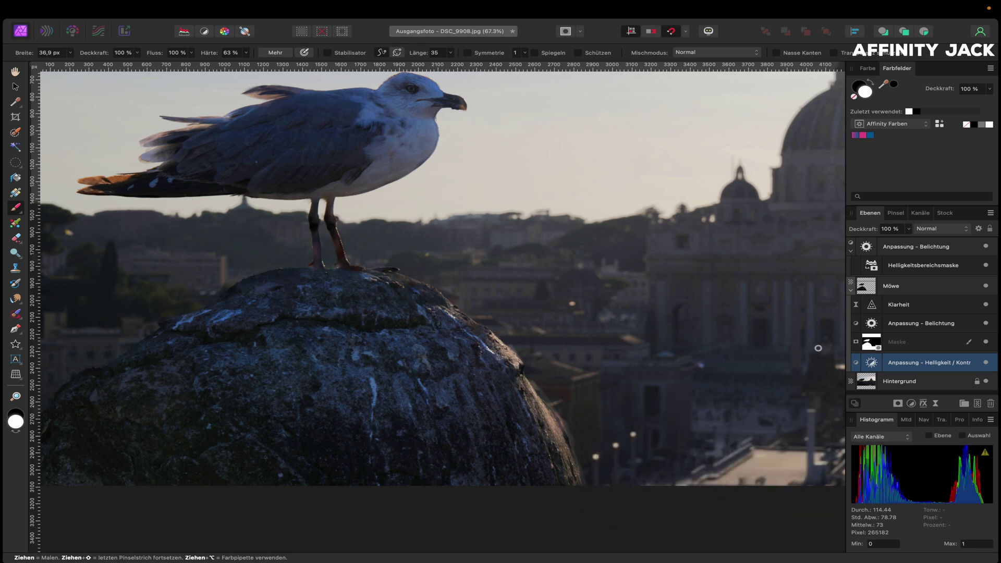
{"action": "left_click", "coordinate": [986, 363]}
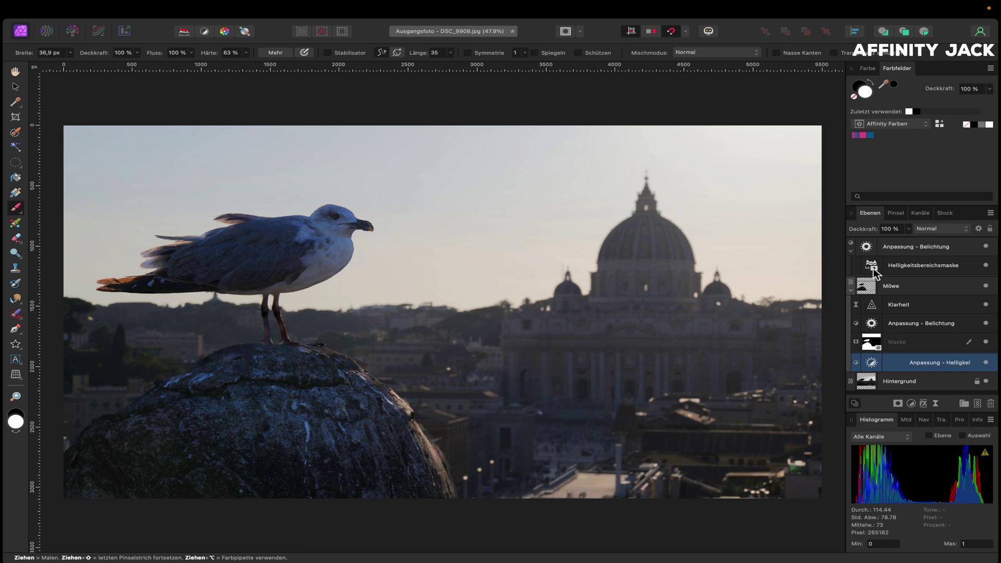
Add a Lens Filter above the top Exposure layer with reddish-orange colour and about 58% optical density.
{"action": "left_click", "coordinate": [885, 248]}
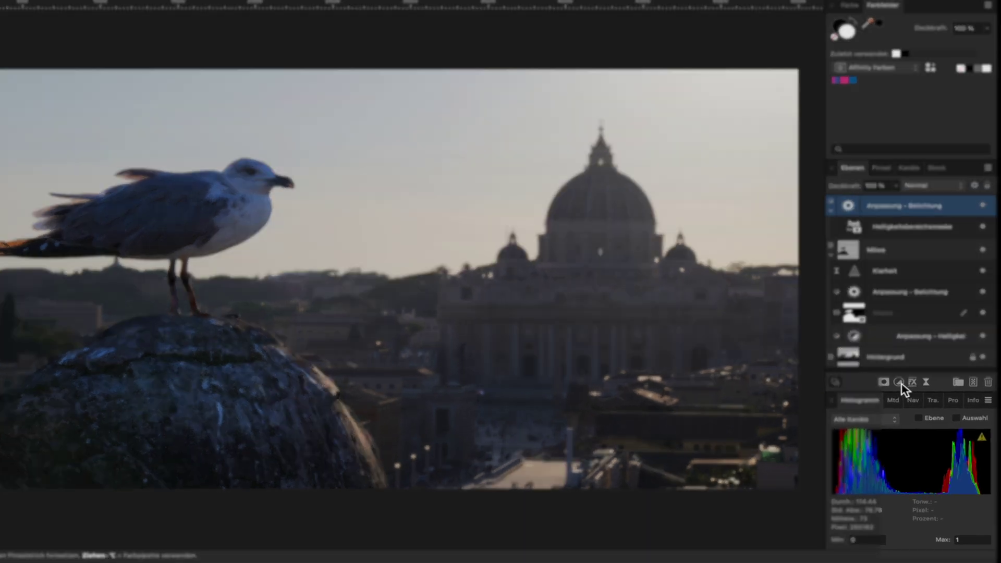
{"action": "left_click", "coordinate": [910, 403]}
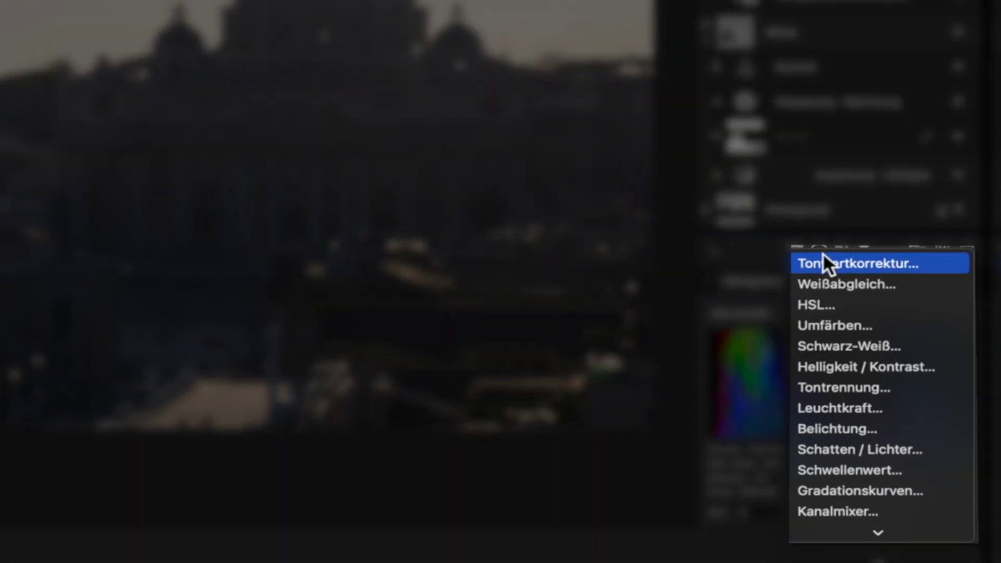
{"action": "scroll", "coordinate": [849, 412], "scroll_direction": "down", "scroll_amount": 5}
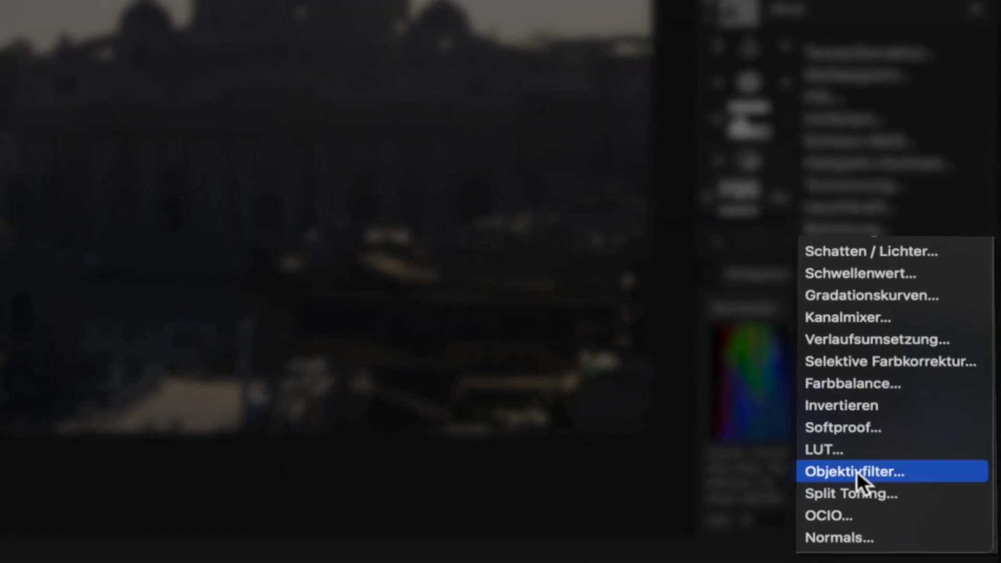
{"action": "left_click", "coordinate": [855, 471]}
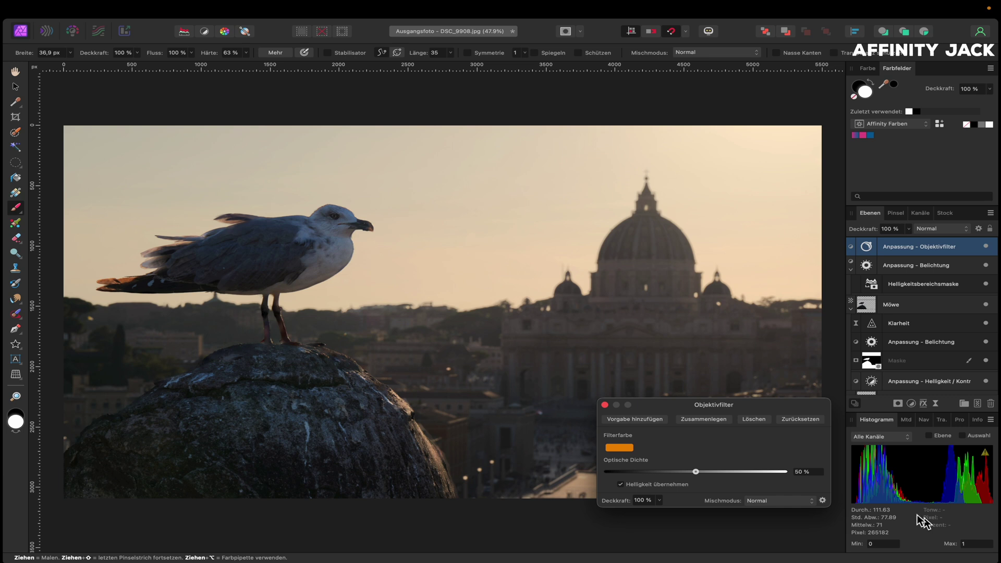
{"action": "left_click_drag", "start_coordinate": [696, 472], "coordinate": [728, 470]}
{"action": "left_click", "coordinate": [628, 448]}
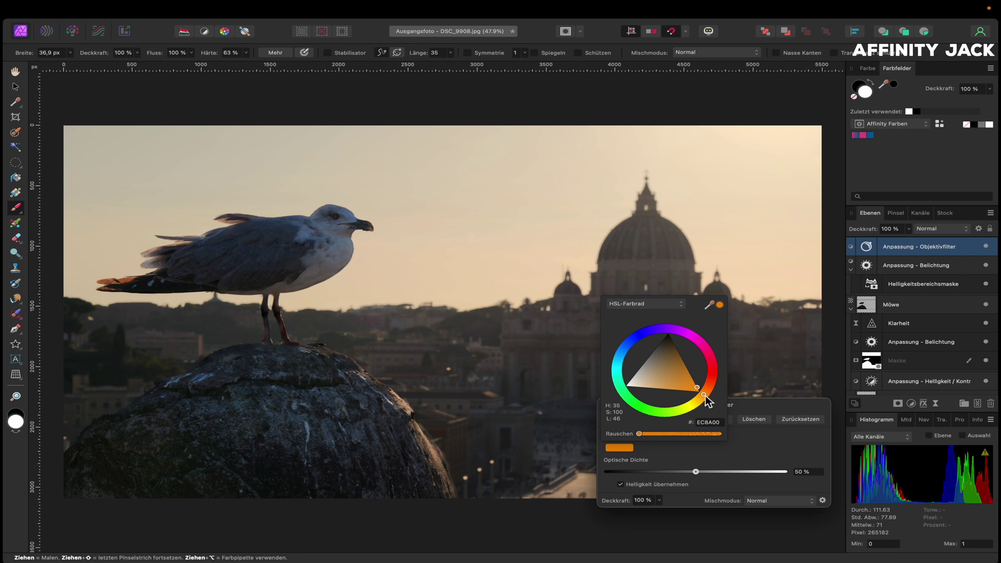
{"action": "mouse_move", "coordinate": [705, 396]}
{"action": "left_mouse_down"}
{"action": "mouse_move", "coordinate": [717, 381]}
{"action": "mouse_move", "coordinate": [708, 391]}
{"action": "left_mouse_up"}
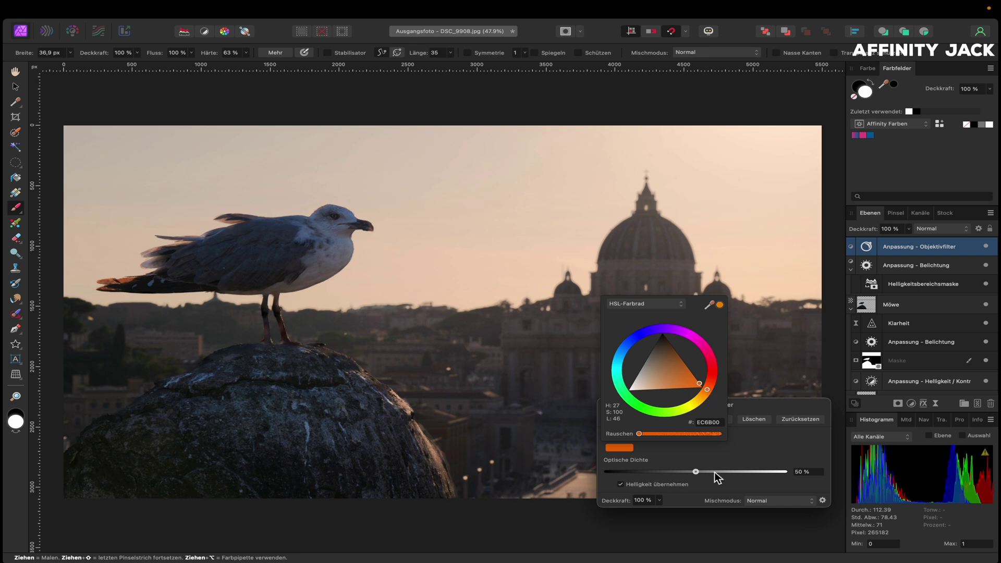
{"action": "left_click_drag", "start_coordinate": [698, 471], "coordinate": [710, 472]}
{"action": "left_click", "coordinate": [605, 405]}
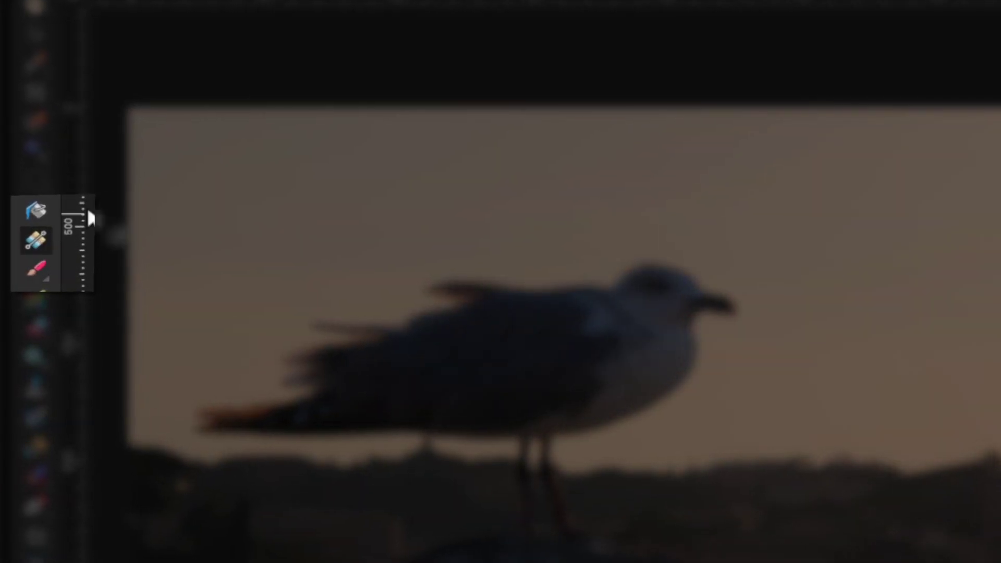
Mask the Lens Filter with a linear gradient from the top-left sky to the right side, shifting its midpoint.
{"action": "left_click_drag", "start_coordinate": [90, 147], "coordinate": [141, 182]}
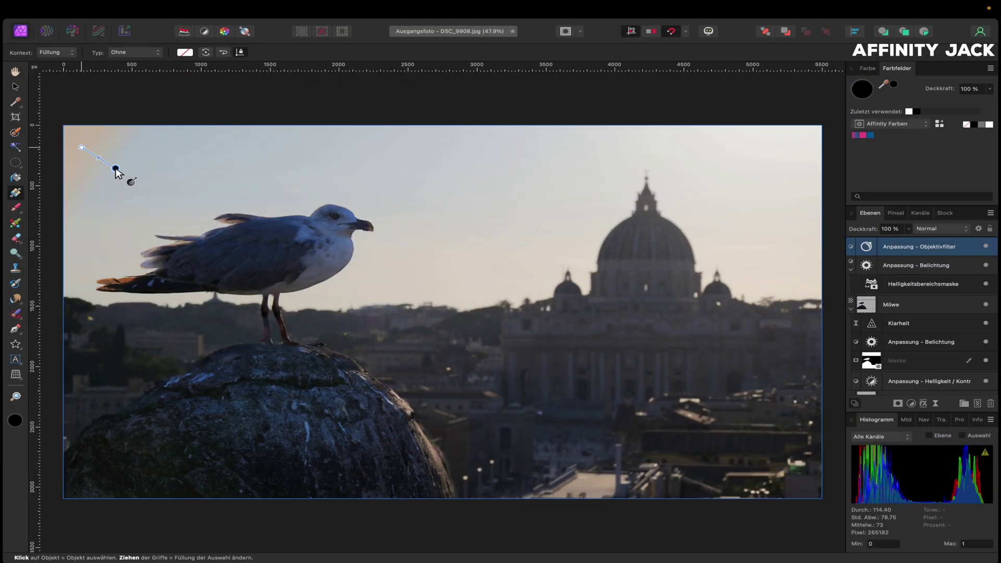
{"action": "left_click_drag", "start_coordinate": [115, 169], "coordinate": [115, 168]}
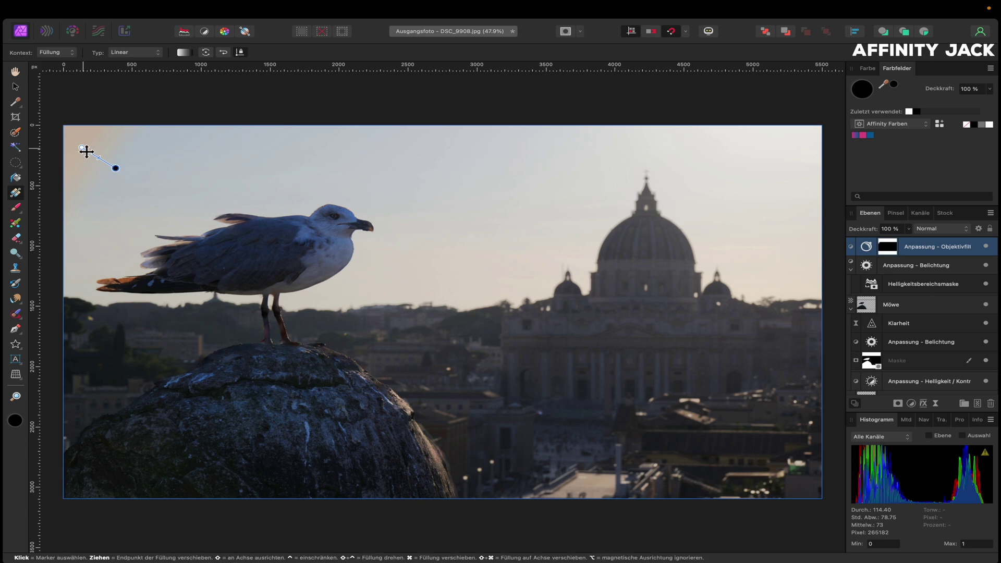
{"action": "left_click_drag", "start_coordinate": [86, 151], "coordinate": [469, 312]}
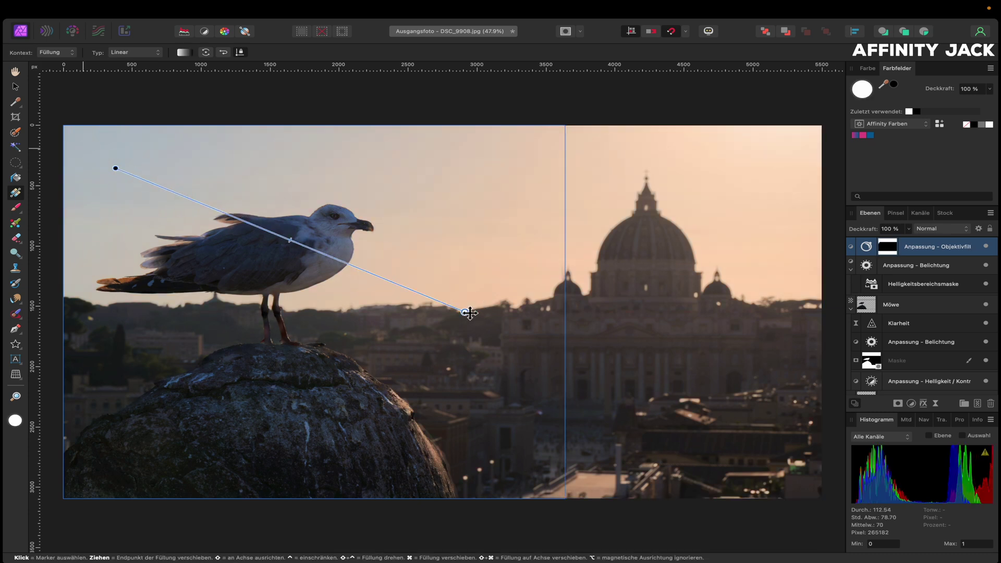
{"action": "left_click_drag", "start_coordinate": [469, 313], "coordinate": [801, 334]}
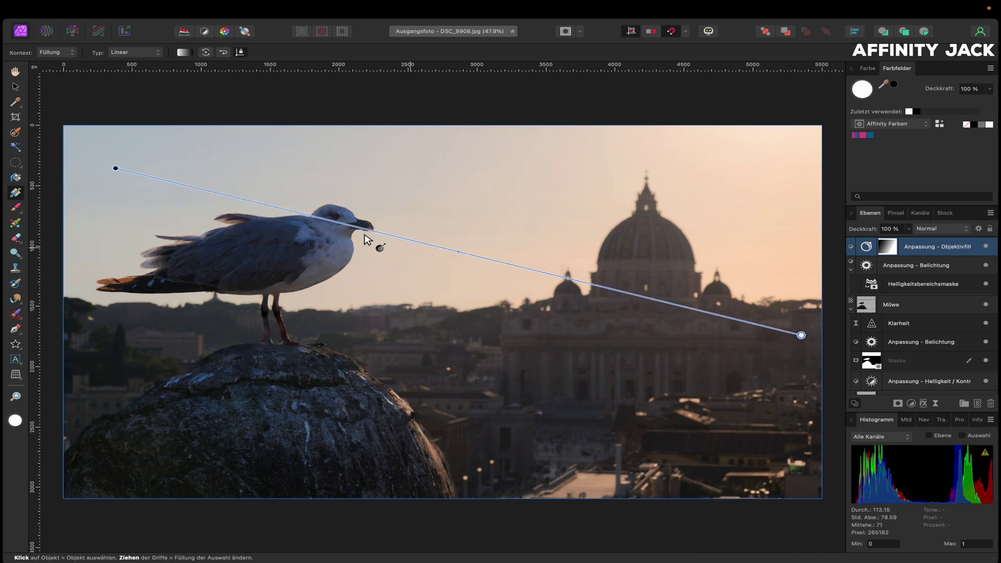
{"action": "left_click_drag", "start_coordinate": [115, 168], "coordinate": [101, 157]}
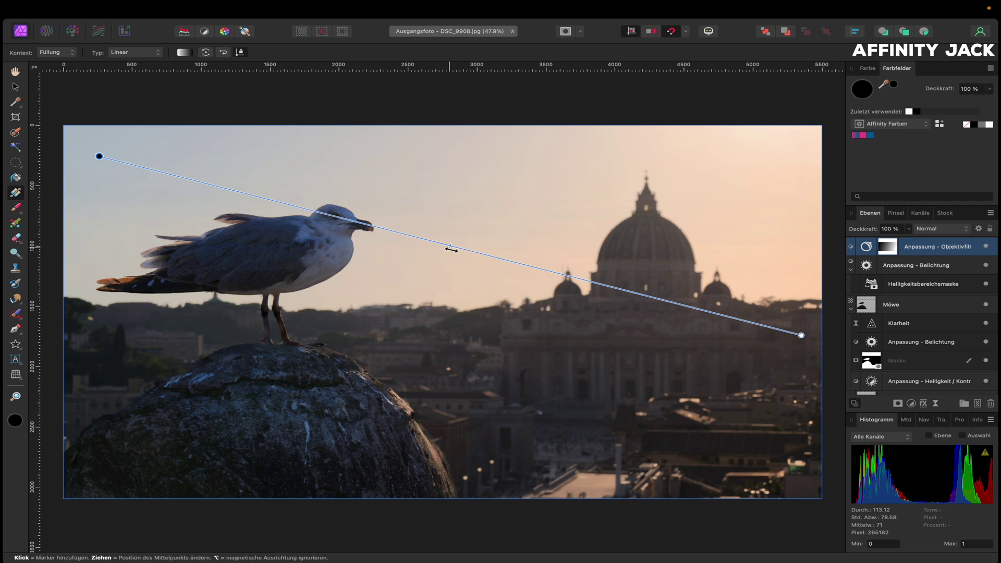
{"action": "left_click_drag", "start_coordinate": [454, 249], "coordinate": [294, 205]}
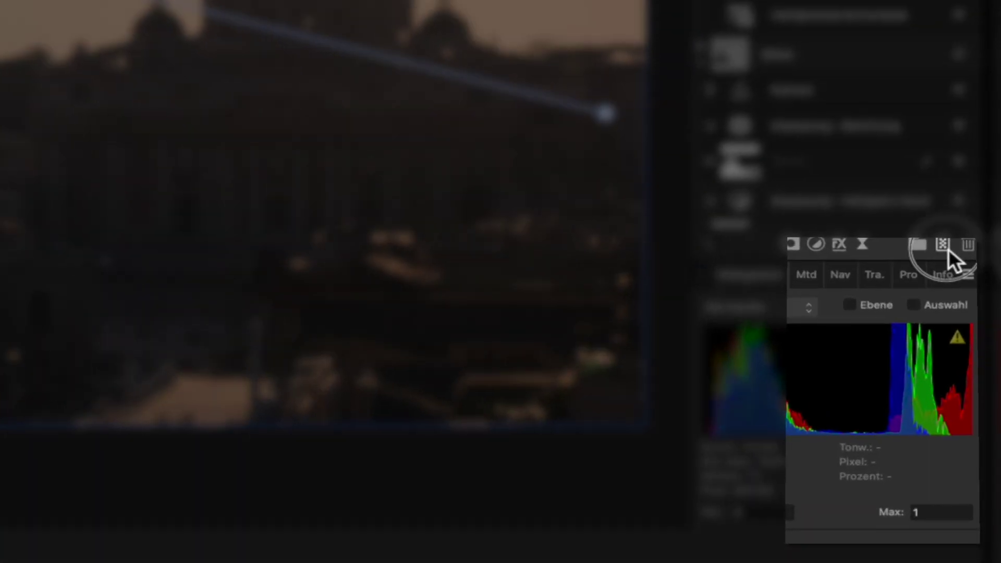
Add a new top layer named 'Himmel' and set its blend mode to Multiply.
{"action": "left_click", "coordinate": [947, 249]}
{"action": "double_click", "coordinate": [893, 248]}
{"action": "type", "text": "Himmel"}
{"action": "key", "text": "Return"}
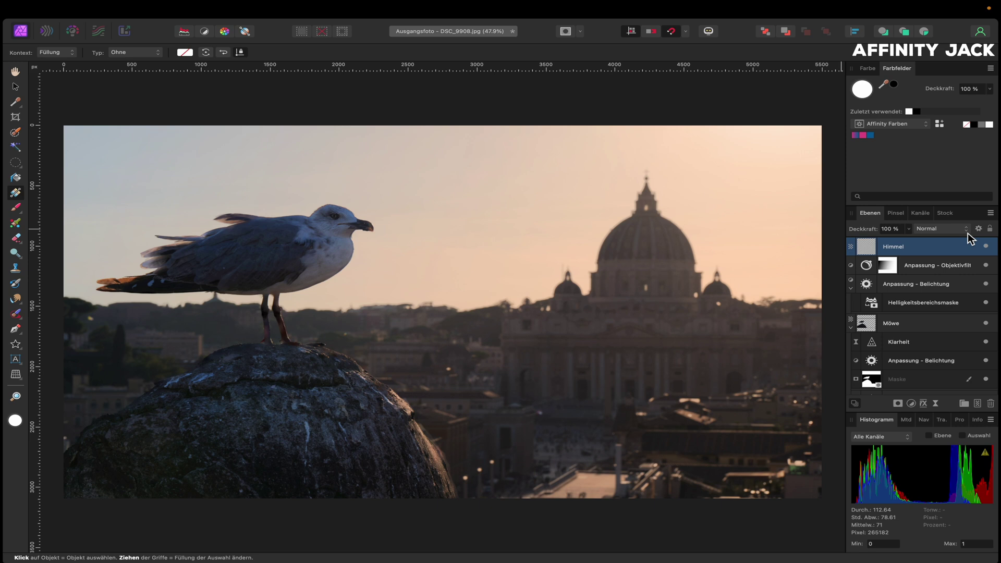
{"action": "left_click", "coordinate": [967, 233]}
{"action": "left_click", "coordinate": [954, 255]}
Draw a linear gradient over the left sky on Himmel and change its dark stop to light blue.
{"action": "mouse_move", "coordinate": [108, 152]}
{"action": "left_mouse_down"}
{"action": "mouse_move", "coordinate": [241, 238]}
{"action": "mouse_move", "coordinate": [323, 234]}
{"action": "mouse_move", "coordinate": [480, 342]}
{"action": "left_mouse_up"}
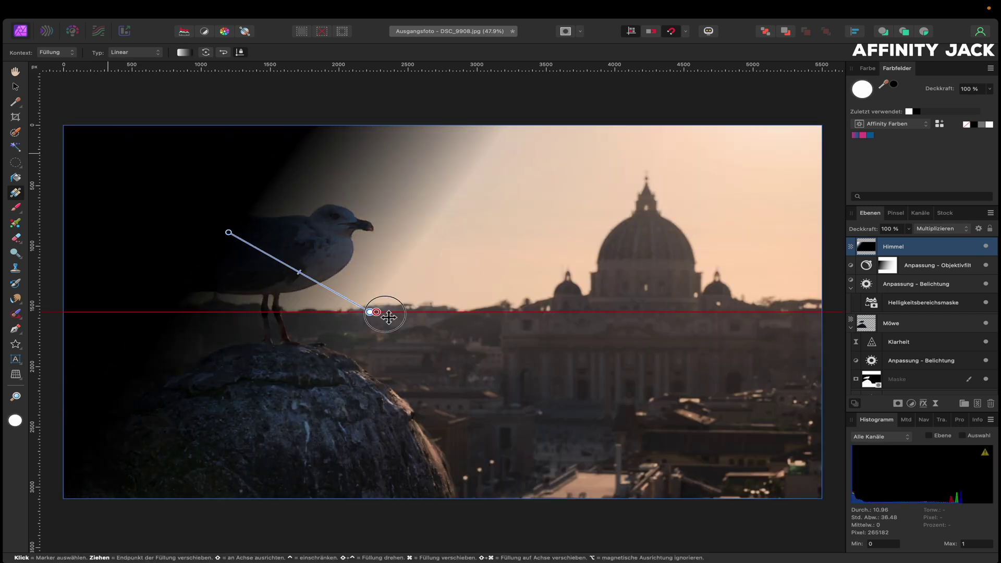
{"action": "left_click_drag", "start_coordinate": [229, 231], "coordinate": [164, 198]}
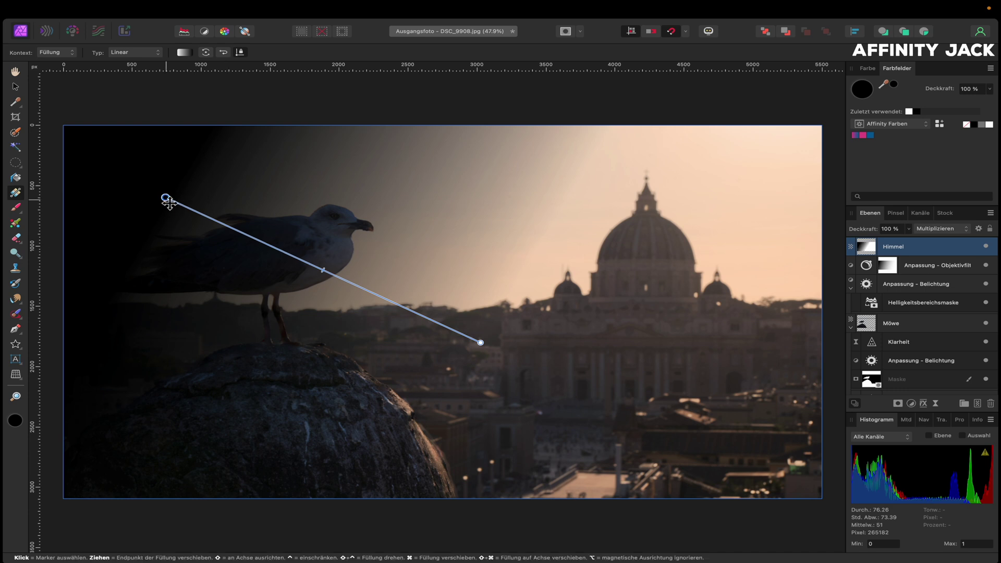
{"action": "double_click", "coordinate": [861, 90]}
{"action": "left_click_drag", "start_coordinate": [664, 317], "coordinate": [792, 317]}
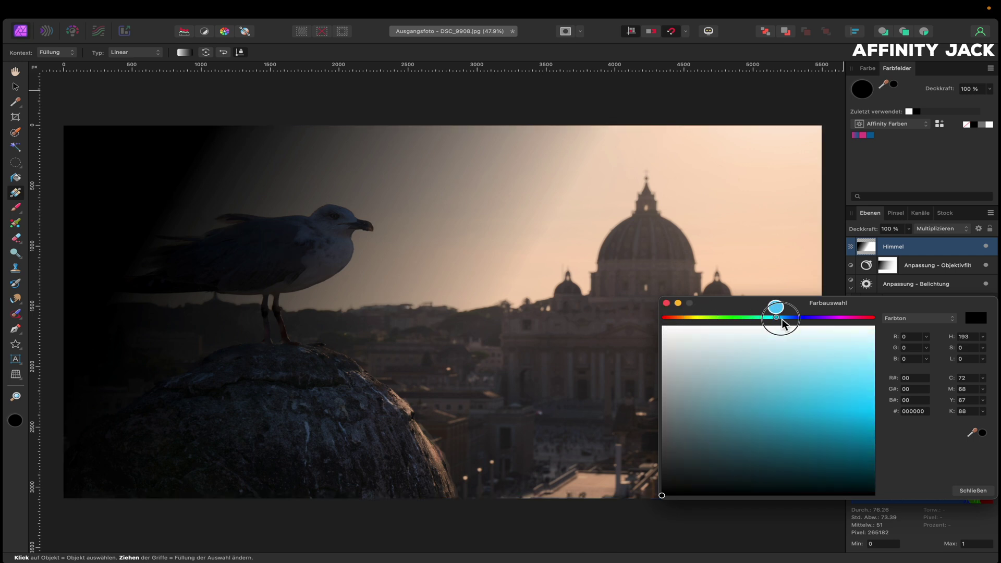
{"action": "left_click", "coordinate": [705, 401]}
{"action": "left_click_drag", "start_coordinate": [706, 401], "coordinate": [703, 379]}
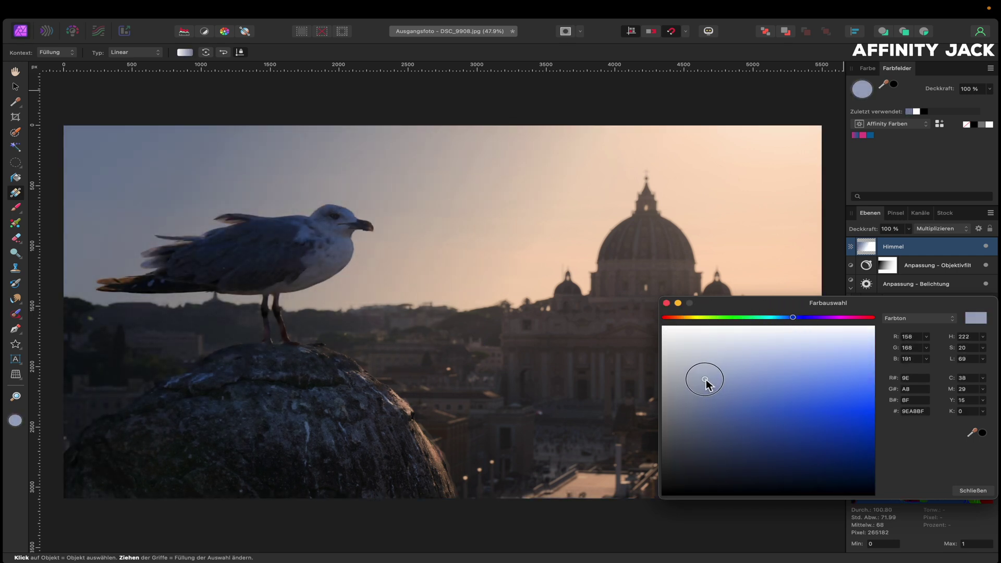
{"action": "left_click", "coordinate": [666, 302]}
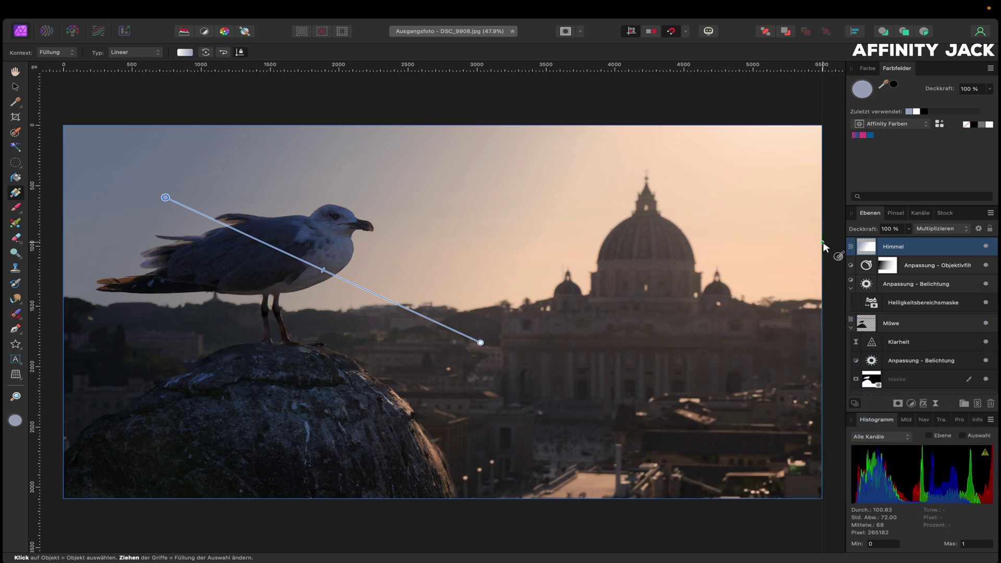
Pull the gradient end toward the seagull, push the start into the top-left sky, and add a stop.
{"action": "mouse_move", "coordinate": [480, 342]}
{"action": "left_mouse_down"}
{"action": "mouse_move", "coordinate": [494, 299]}
{"action": "mouse_move", "coordinate": [460, 288]}
{"action": "left_mouse_up"}
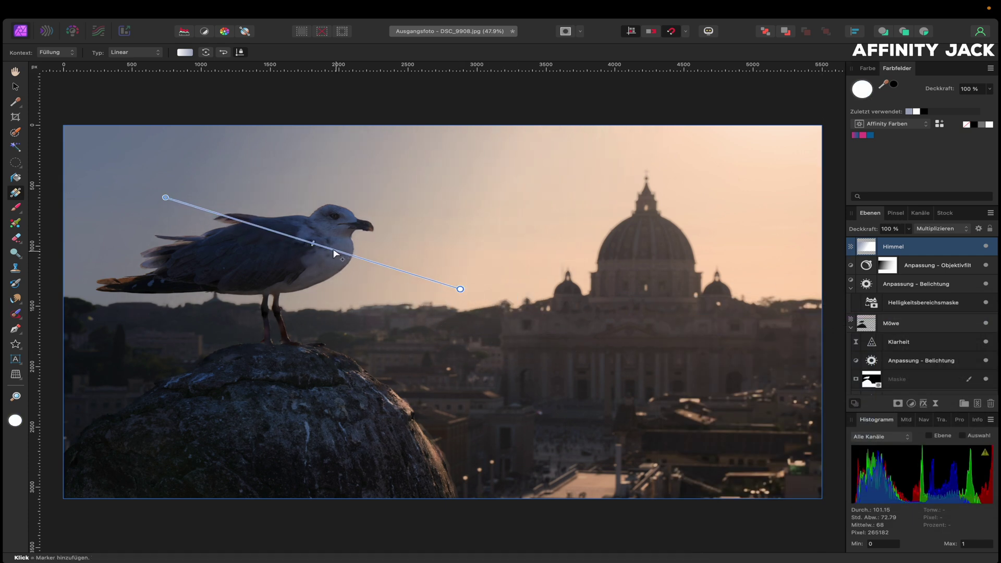
{"action": "left_click_drag", "start_coordinate": [165, 197], "coordinate": [140, 179]}
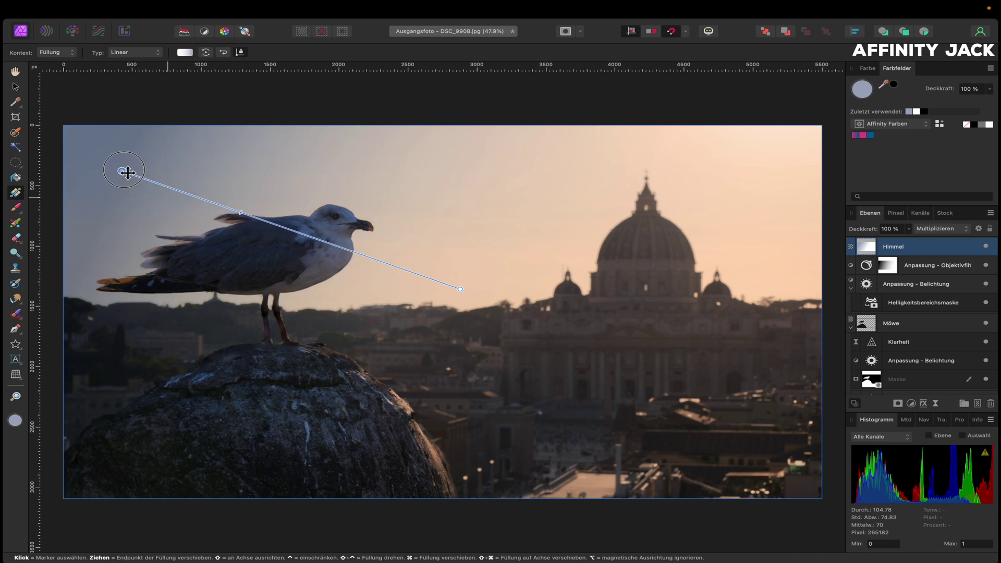
{"action": "left_click", "coordinate": [254, 218]}
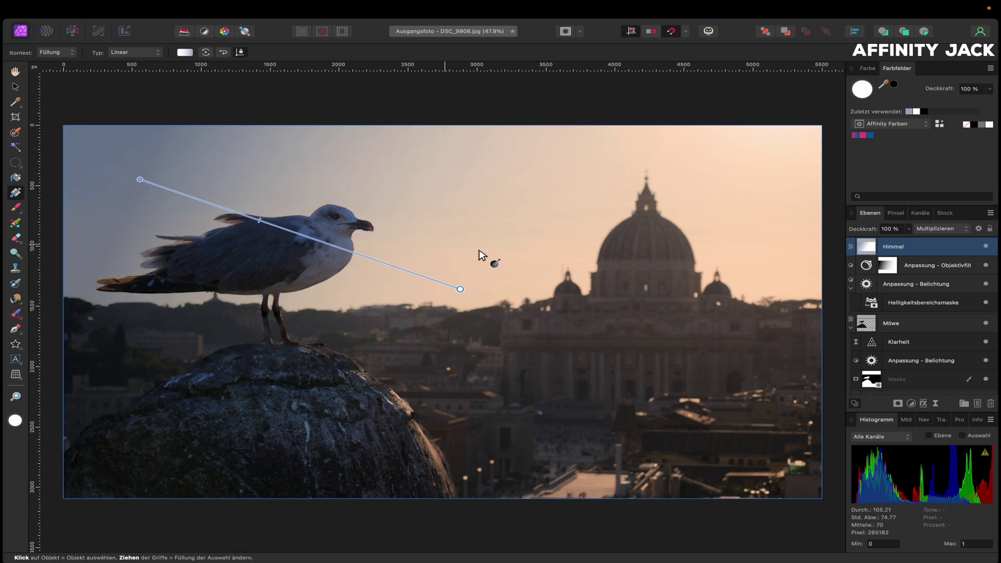
{"action": "left_click", "coordinate": [909, 230]}
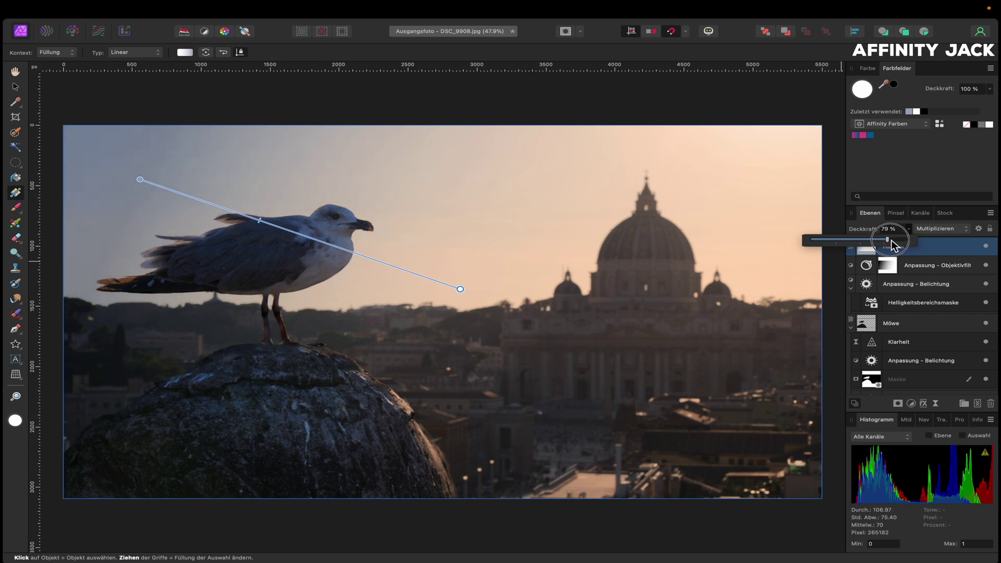
Set Himmel's opacity to 70%, then hide and reshow the edit layers from Himmel to Möwe to compare.
{"action": "left_click_drag", "start_coordinate": [889, 239], "coordinate": [890, 239]}
{"action": "left_click_drag", "start_coordinate": [881, 239], "coordinate": [881, 240]}
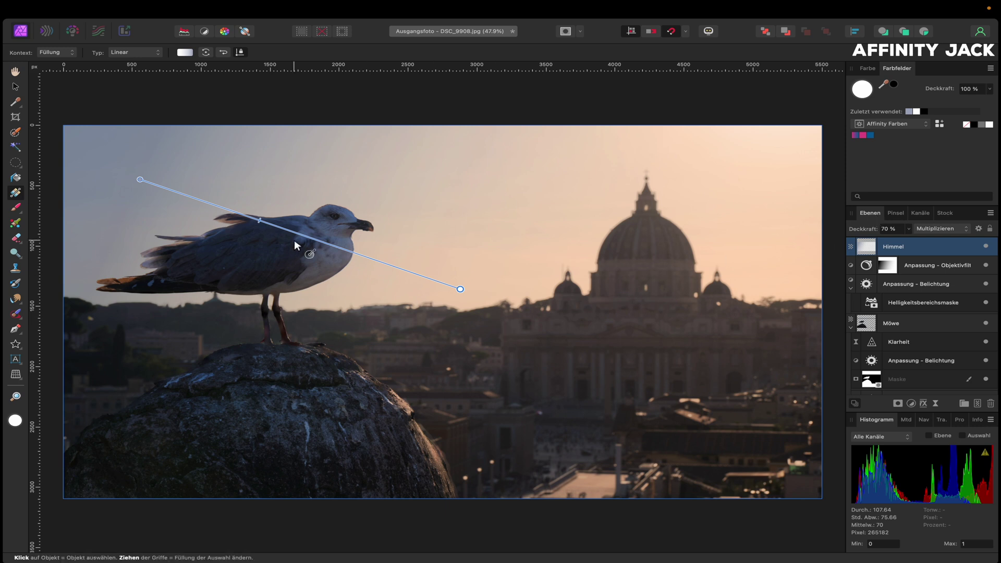
{"action": "scroll", "coordinate": [956, 345], "scroll_direction": "down", "scroll_amount": 2}
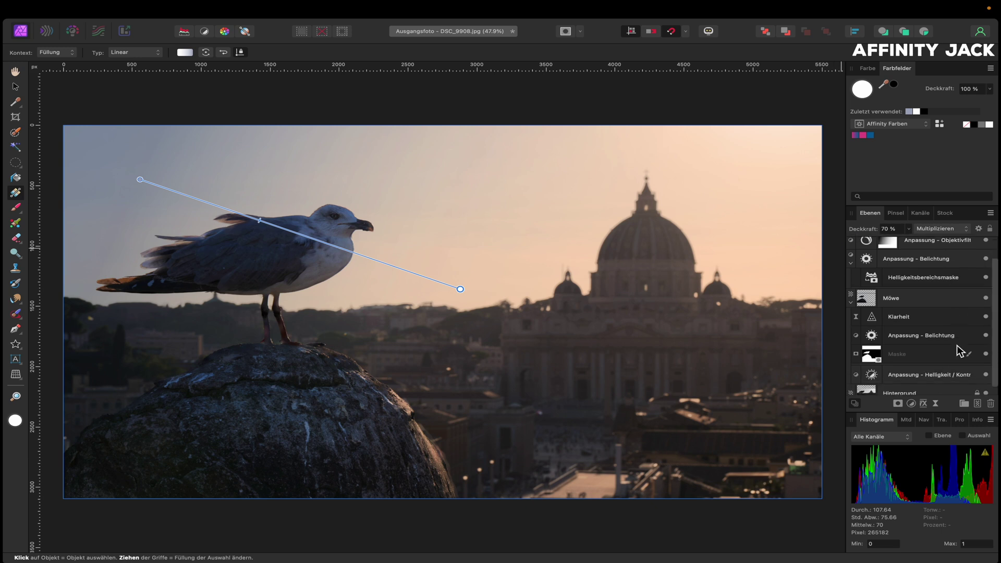
{"action": "left_click", "coordinate": [970, 367], "text": "shift"}
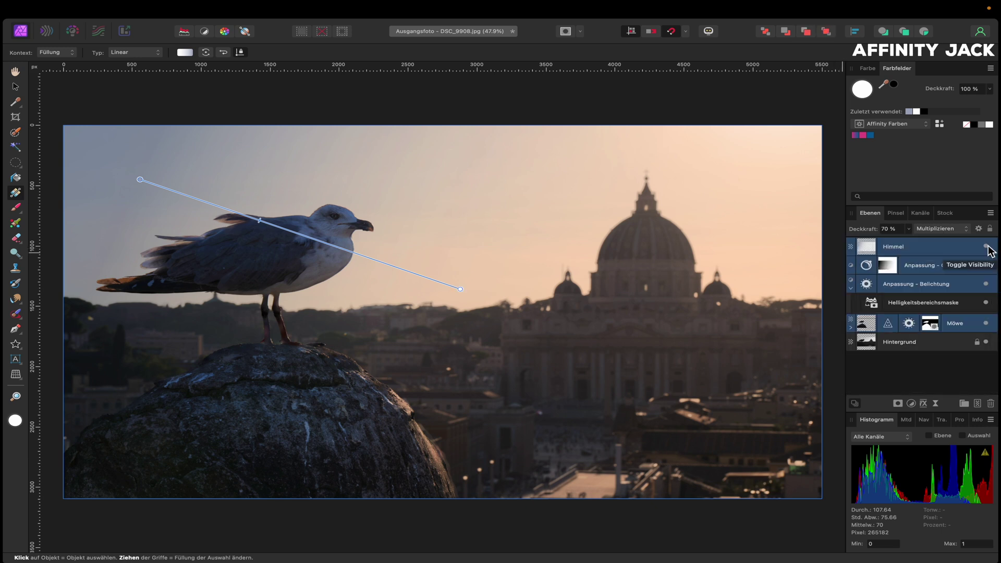
{"action": "left_click", "coordinate": [987, 246]}
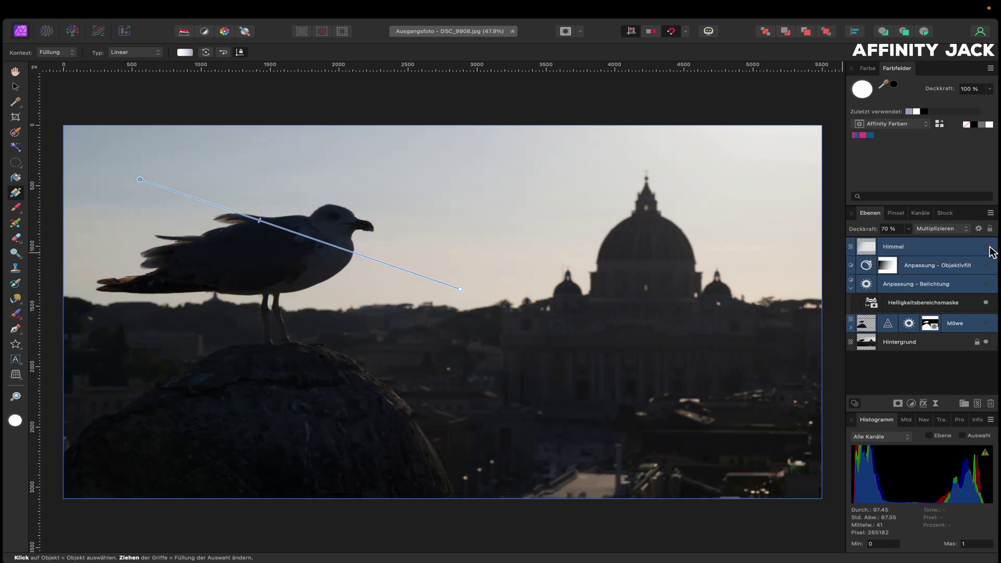
{"action": "left_click", "coordinate": [990, 248]}
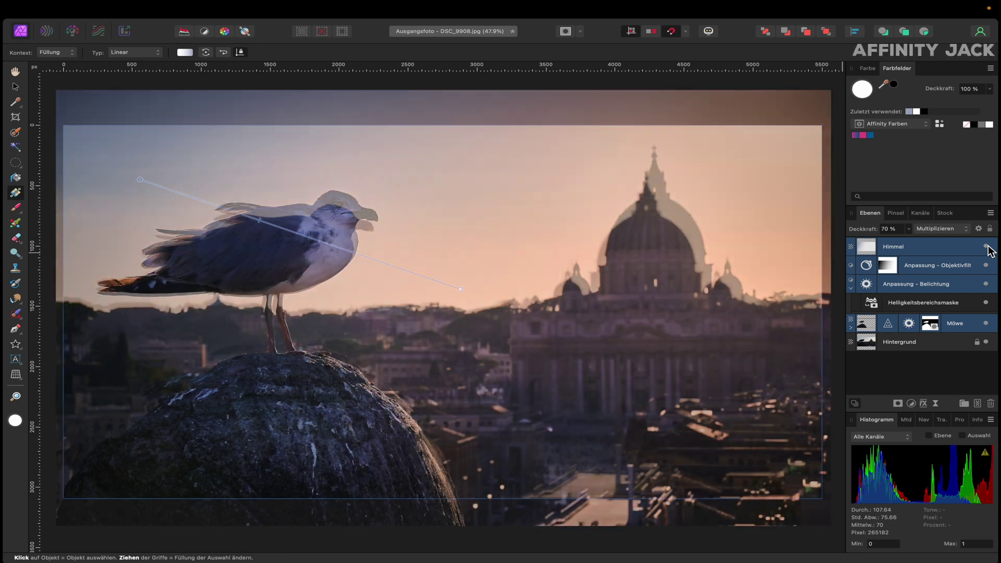